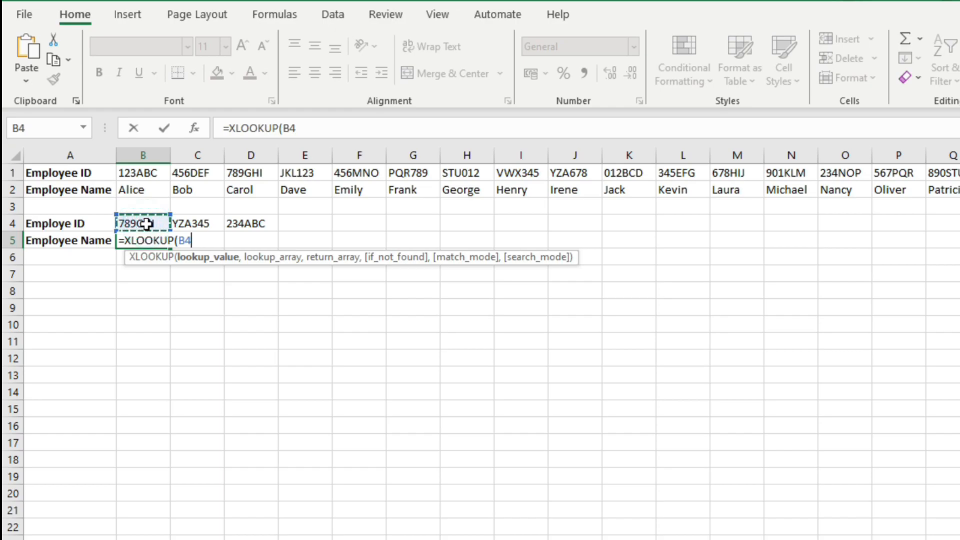
Complete the XLOOKUP formula in B5 with lookup array $B$1:$AE$1 and return array $B$2:$AE$2.
{"action": "left_click", "coordinate": [146, 172]}
{"action": "key", "text": "ctrl+shift+Right"}
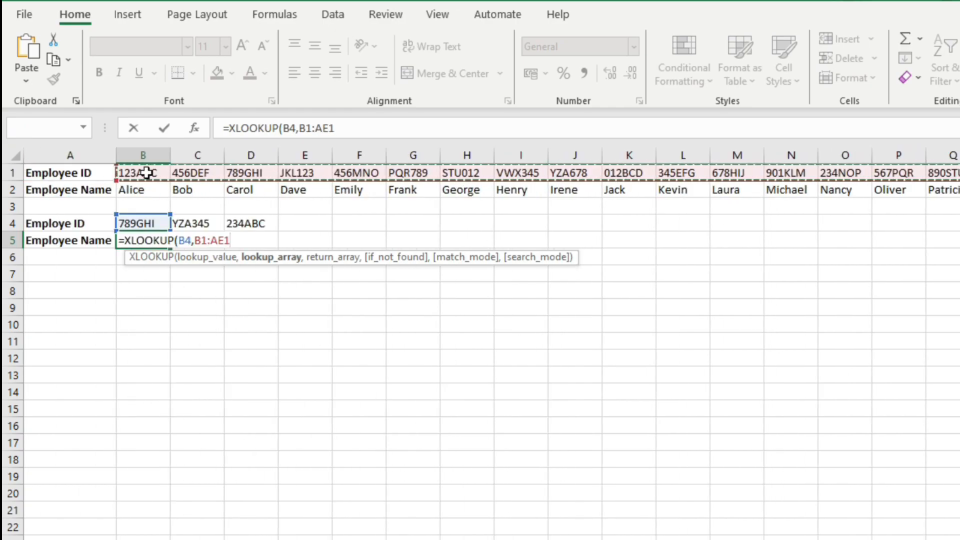
{"action": "key", "text": "F4"}
{"action": "type", "text": ","}
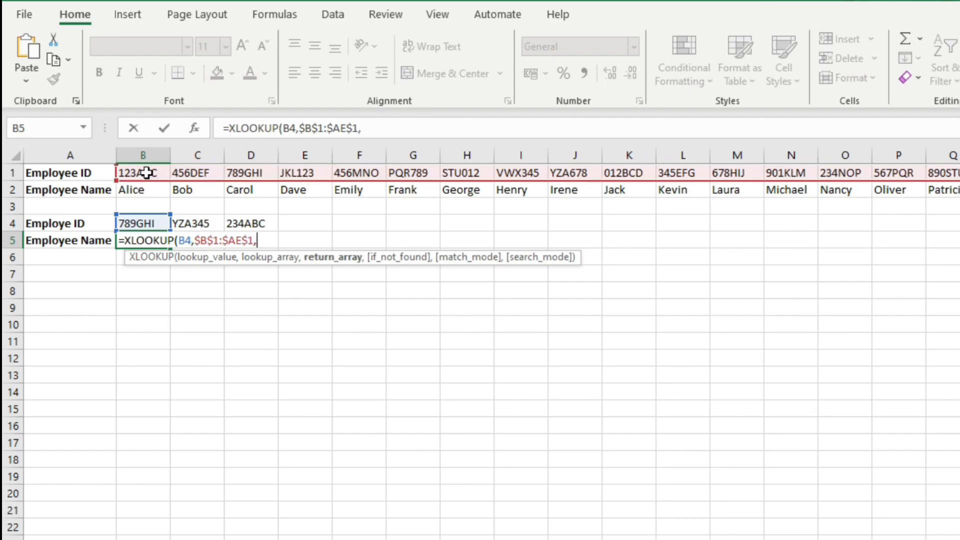
{"action": "left_click", "coordinate": [137, 190]}
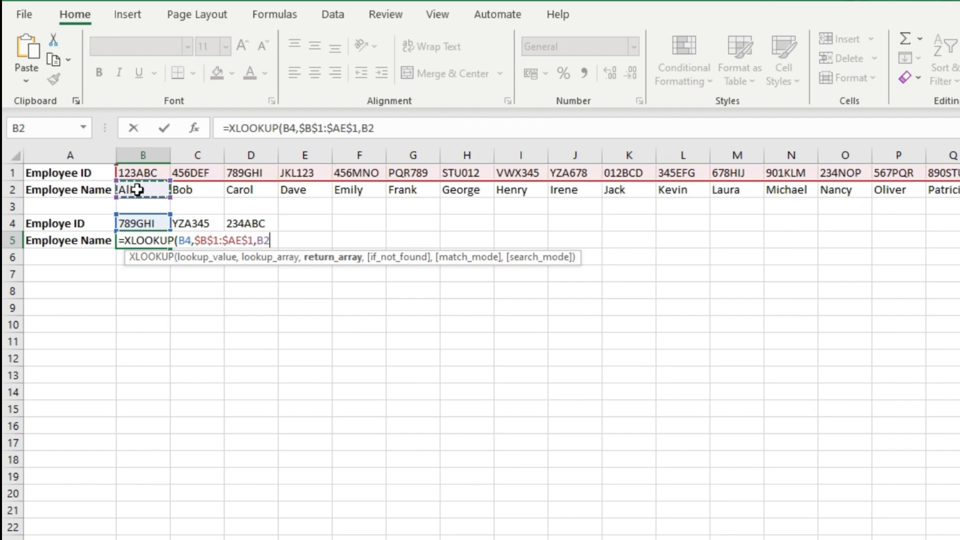
{"action": "key", "text": "ctrl+shift+Right"}
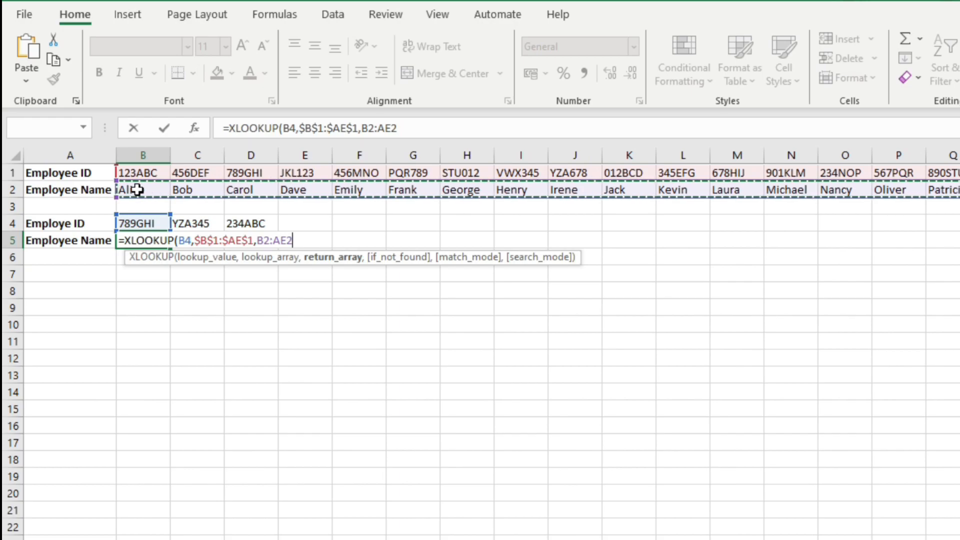
{"action": "key", "text": "F4"}
{"action": "type", "text": ")"}
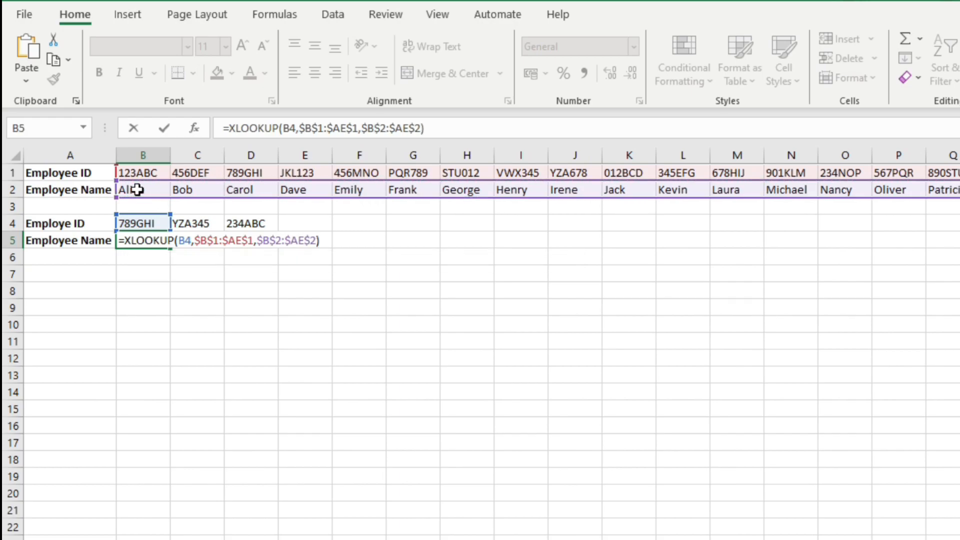
{"action": "key", "text": "Return"}
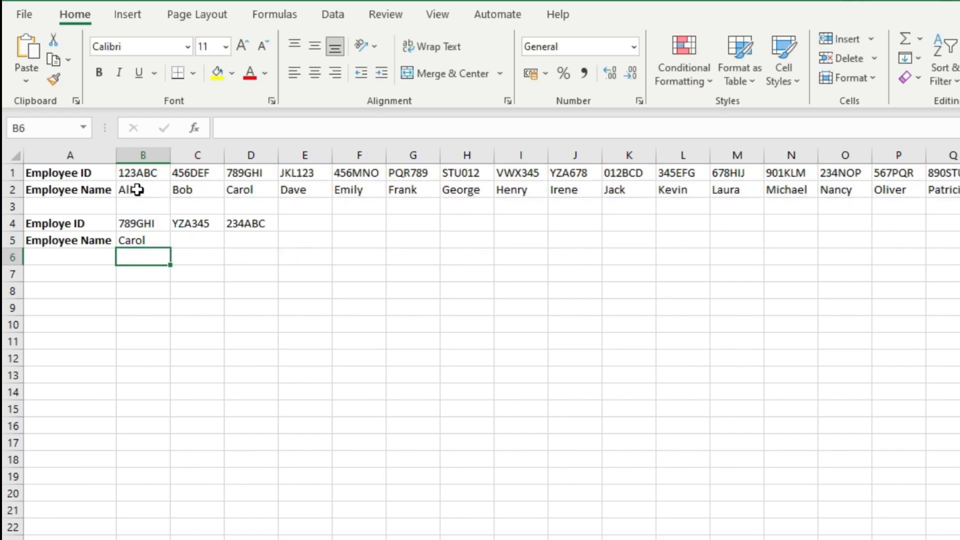
Fill the employee name formula from B5 across to D5.
{"action": "left_click", "coordinate": [145, 244]}
{"action": "left_click_drag", "start_coordinate": [170, 251], "coordinate": [256, 251]}
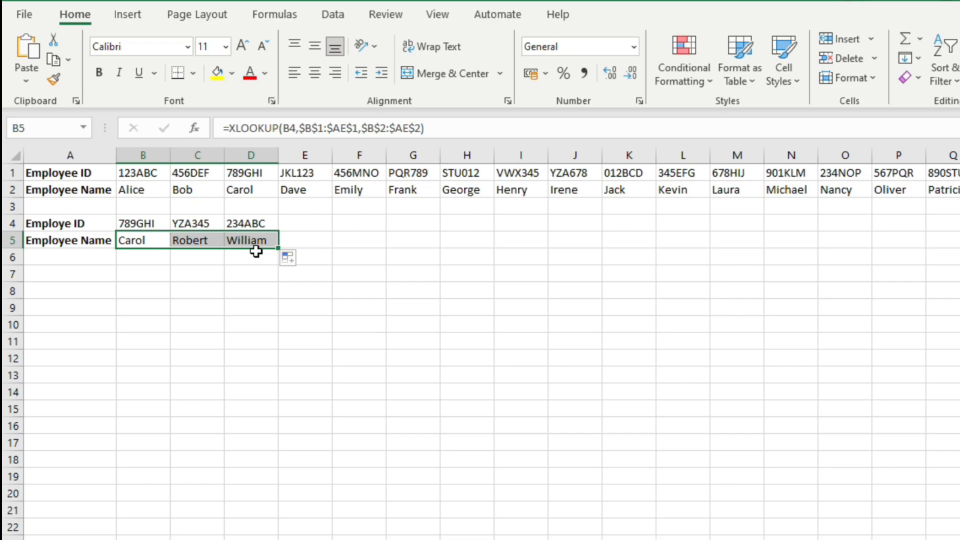
{"action": "left_click", "coordinate": [464, 299]}
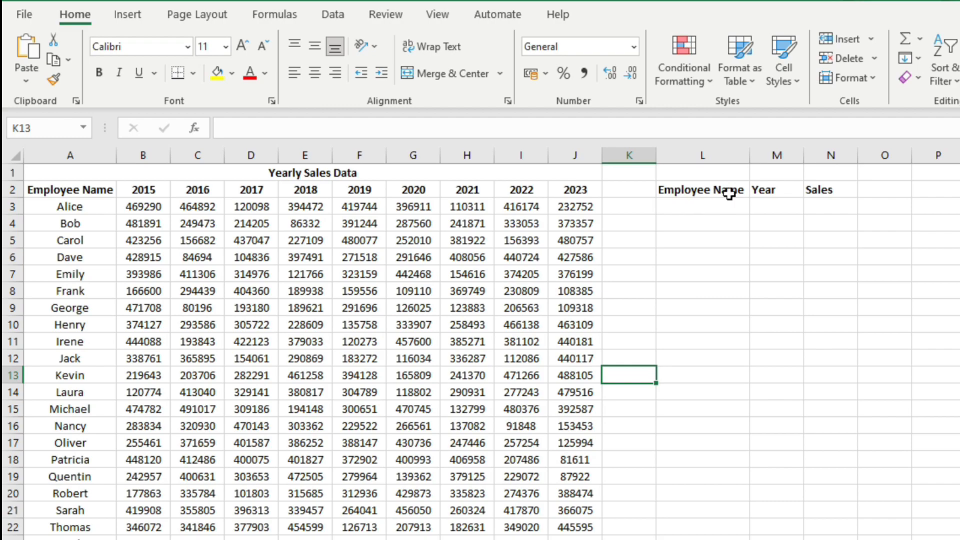
Enter the employee name from A6 in L3 and the year 2019 in M3 as lookup inputs.
{"action": "left_click", "coordinate": [830, 205]}
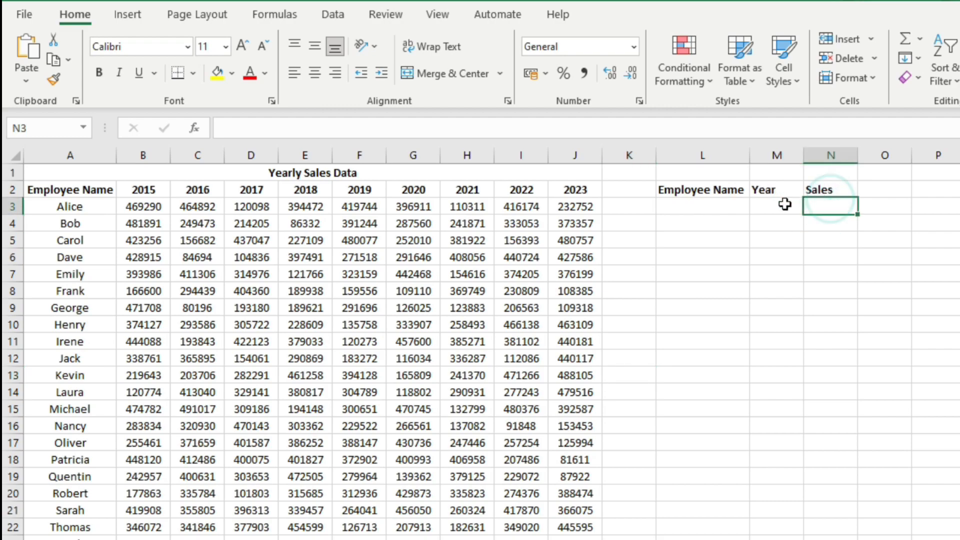
{"action": "left_click", "coordinate": [736, 205]}
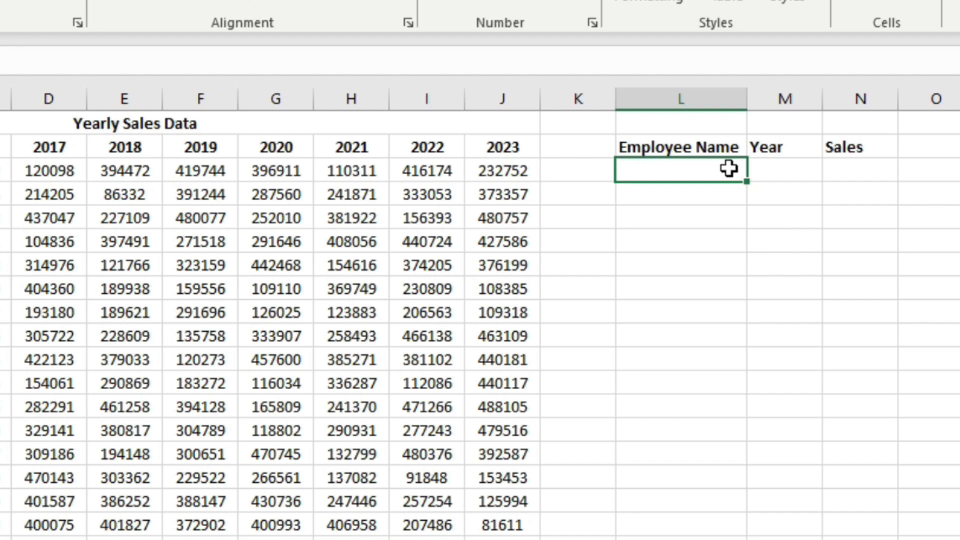
{"action": "type", "text": "Dave"}
{"action": "left_click", "coordinate": [778, 167]}
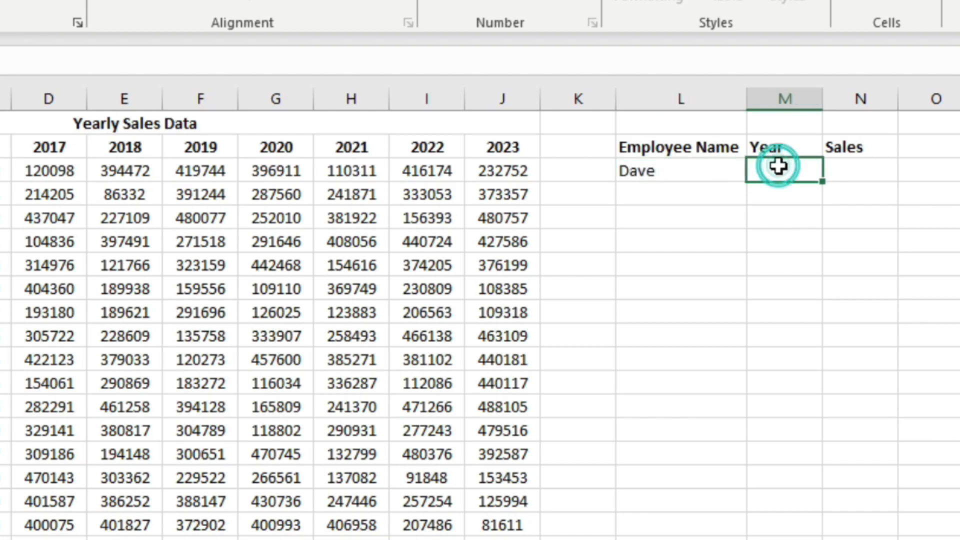
{"action": "type", "text": "2019"}
Begin an XLOOKUP formula in N3 with L3 as the lookup value and $A$3:$A$32 as the lookup array.
{"action": "left_click", "coordinate": [886, 179]}
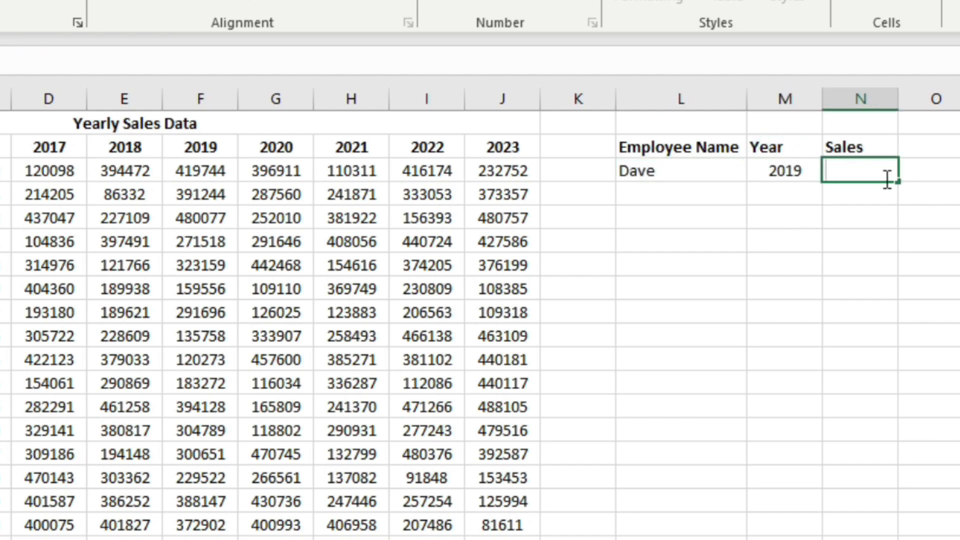
{"action": "type", "text": "=x"}
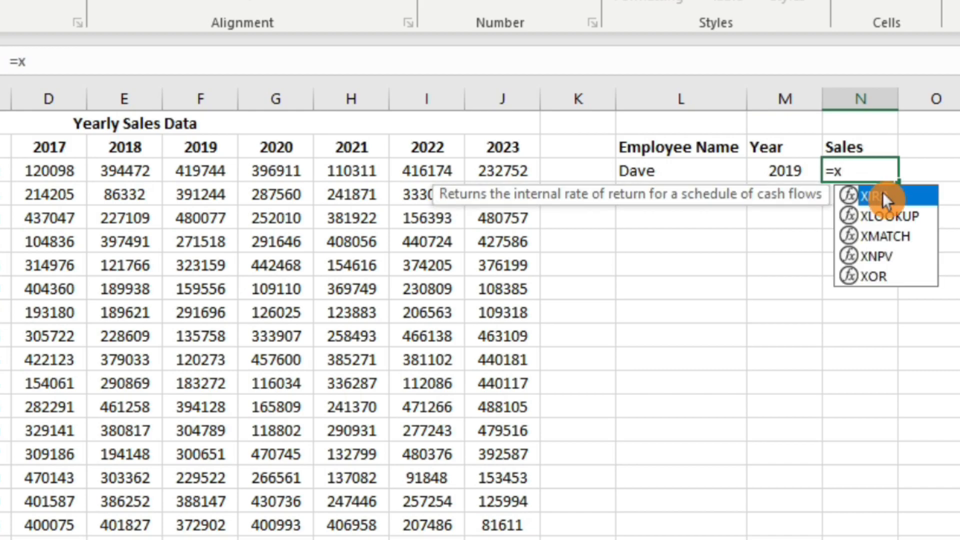
{"action": "left_click", "coordinate": [877, 214]}
{"action": "double_click", "coordinate": [877, 215]}
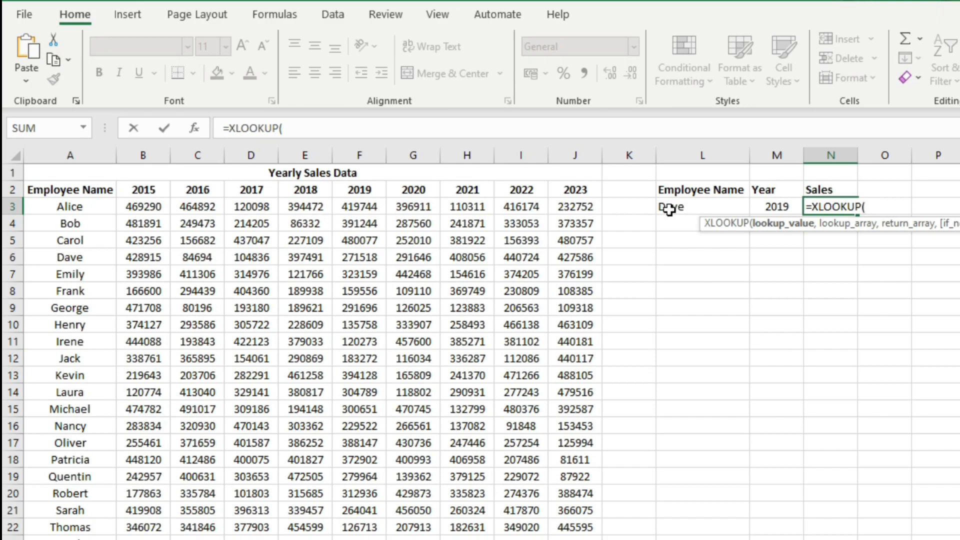
{"action": "left_click", "coordinate": [669, 209]}
{"action": "type", "text": ","}
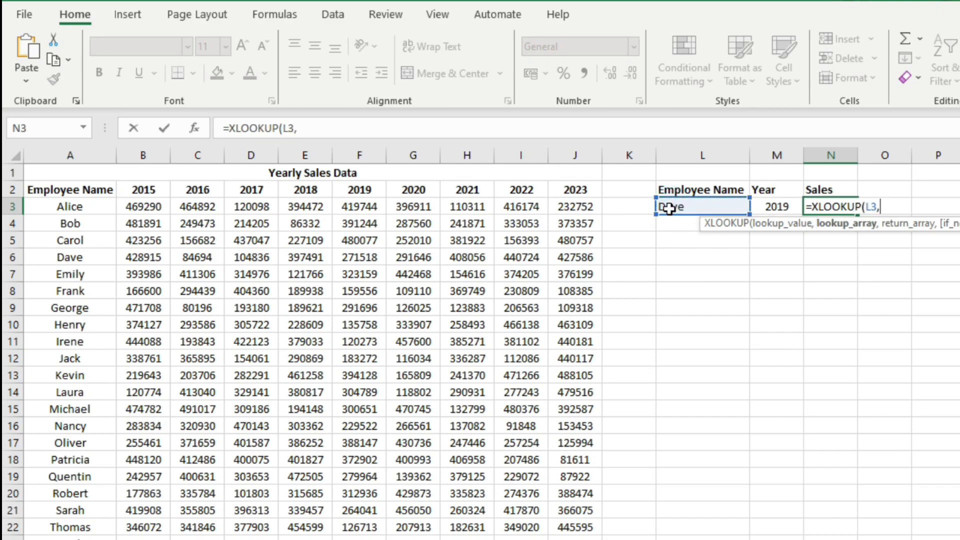
{"action": "left_click", "coordinate": [79, 207]}
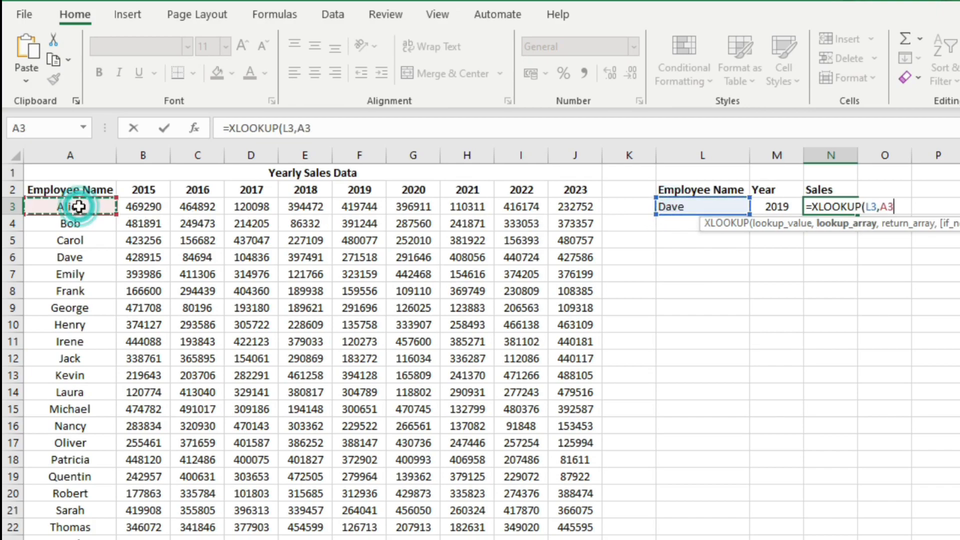
{"action": "left_click_drag", "start_coordinate": [79, 207], "coordinate": [47, 204]}
{"action": "scroll", "coordinate": [47, 204], "scroll_direction": "up", "scroll_amount": 3}
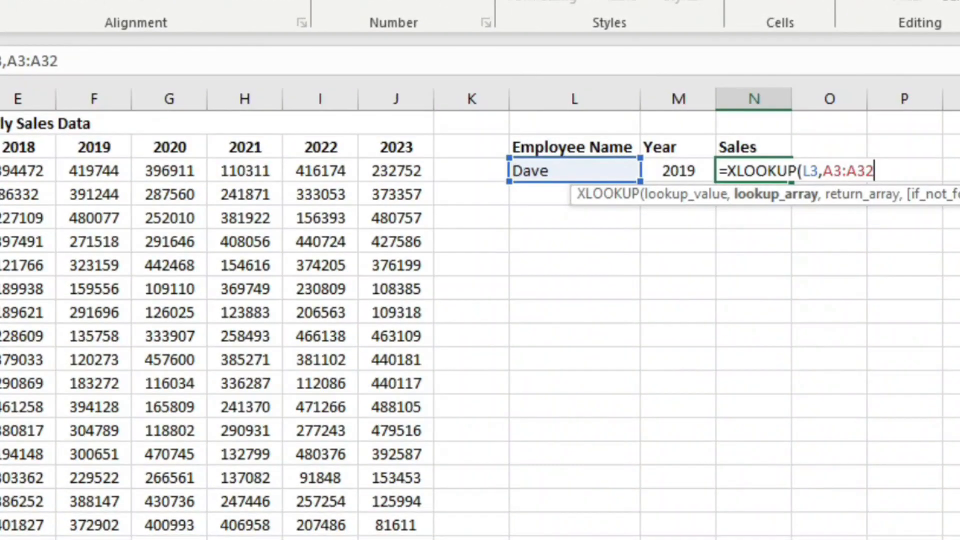
{"action": "key", "text": "F4"}
{"action": "type", "text": ","}
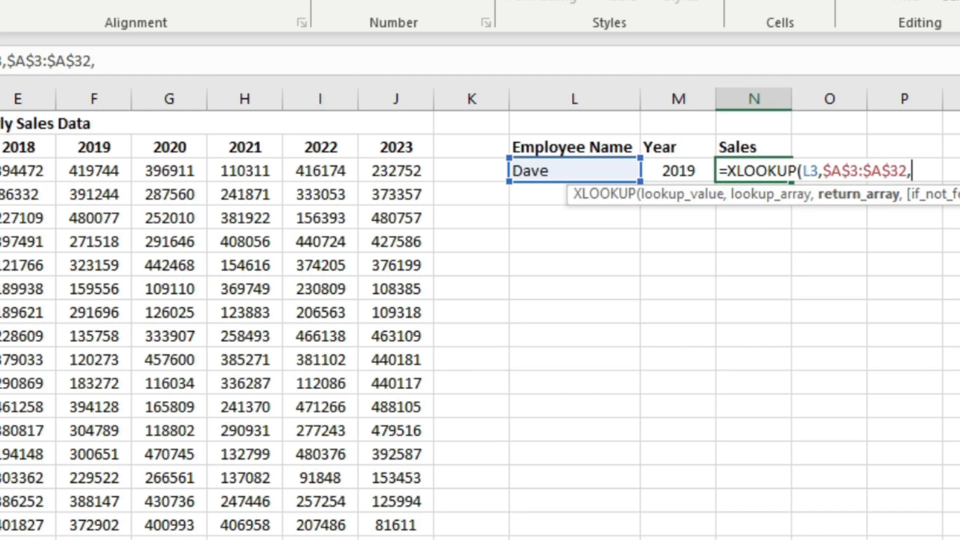
Nest a second XLOOKUP as the return array, looking up M3 in the year headers $B$2:$J$2.
{"action": "type", "text": "xl"}
{"action": "key", "text": "Tab"}
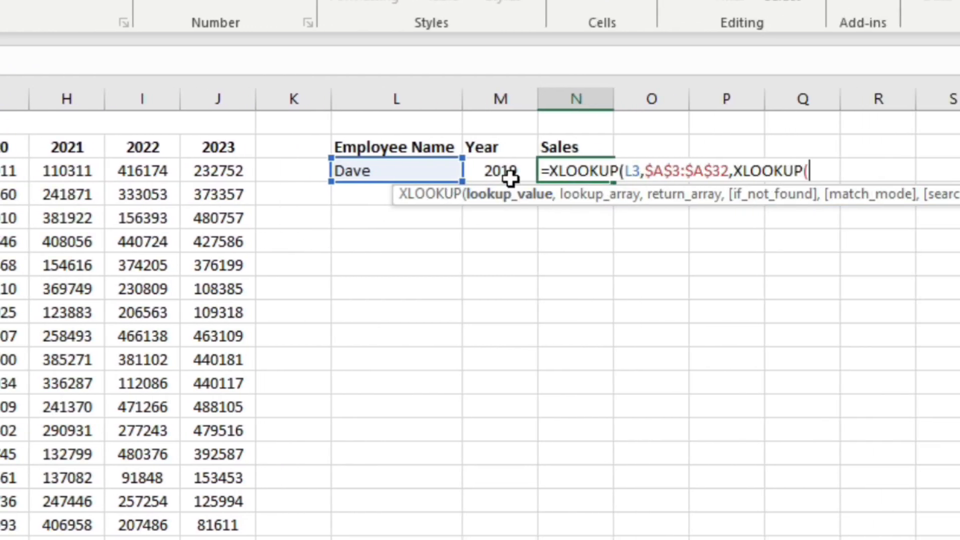
{"action": "left_click", "coordinate": [500, 171]}
{"action": "type", "text": ","}
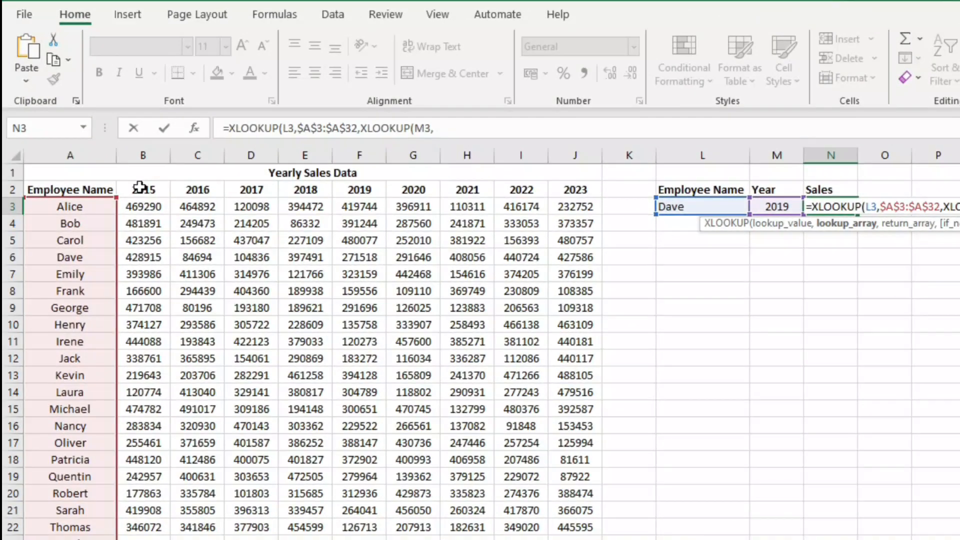
{"action": "left_click", "coordinate": [141, 188]}
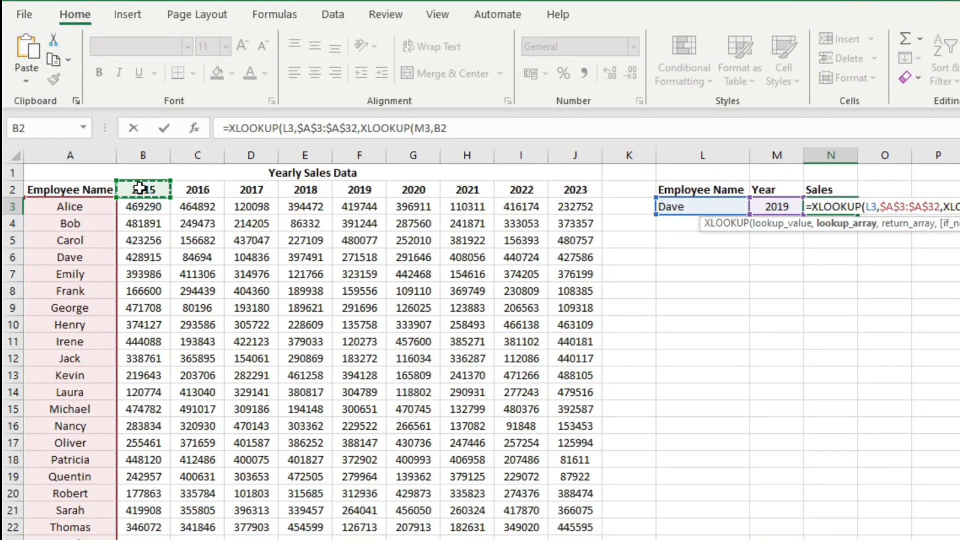
{"action": "key", "text": "ctrl+shift+Right"}
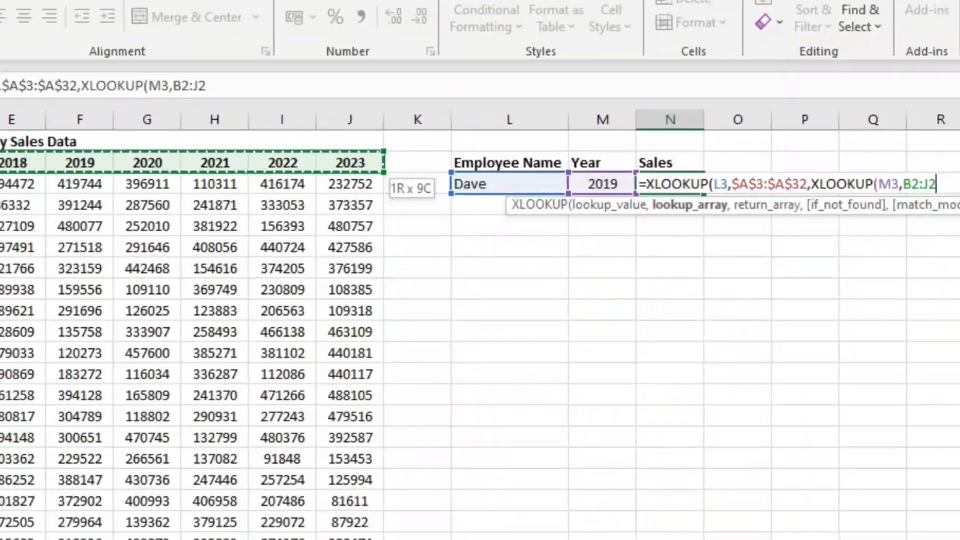
{"action": "key", "text": "F4"}
{"action": "type", "text": ","}
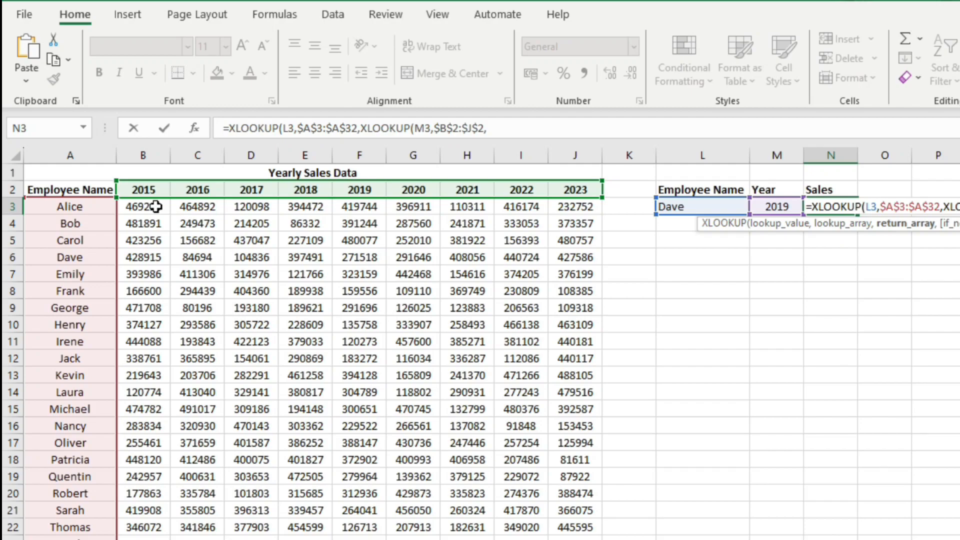
Set the nested XLOOKUP's return array to $B$3:$J$32 and complete the formula in N3.
{"action": "left_click_drag", "start_coordinate": [156, 207], "coordinate": [579, 503]}
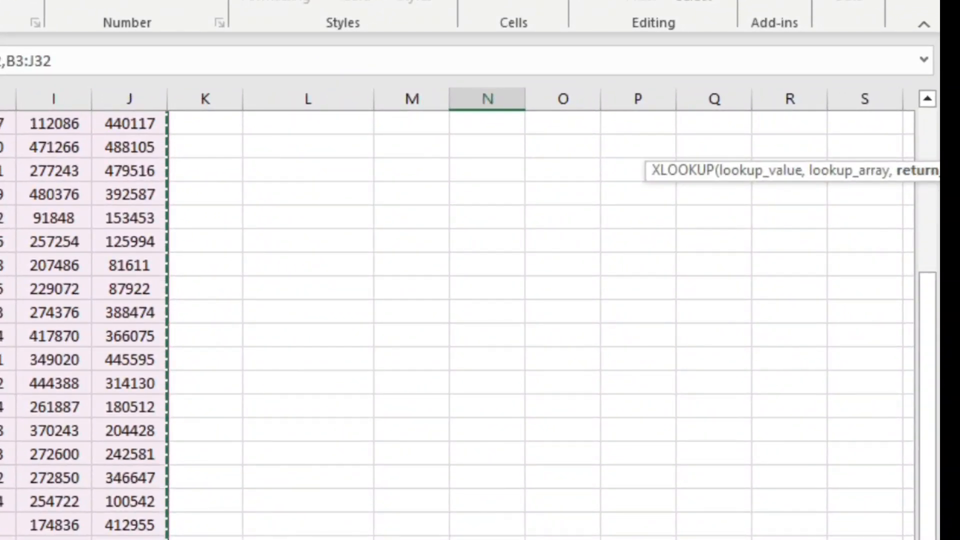
{"action": "scroll", "coordinate": [392, 537], "scroll_direction": "up", "scroll_amount": 4}
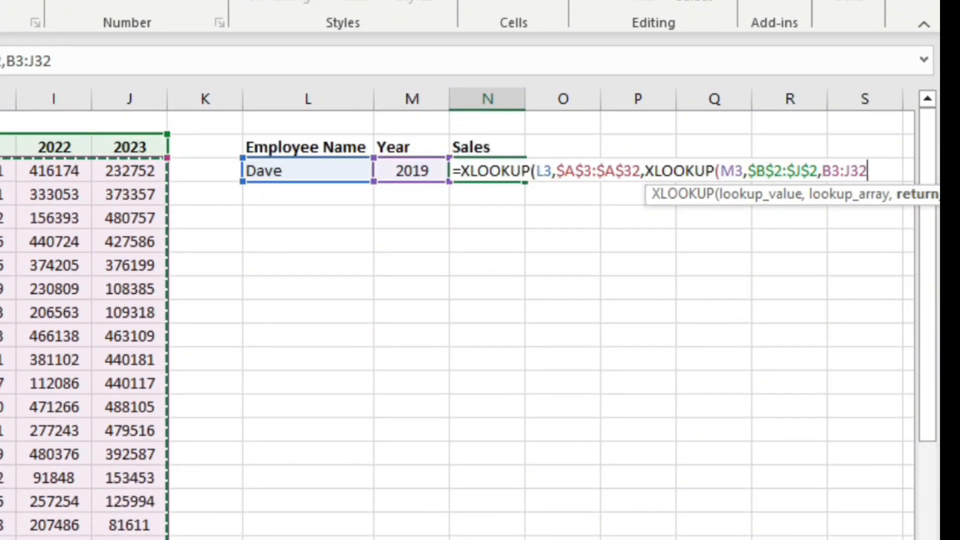
{"action": "key", "text": "F4"}
{"action": "type", "text": ")"}
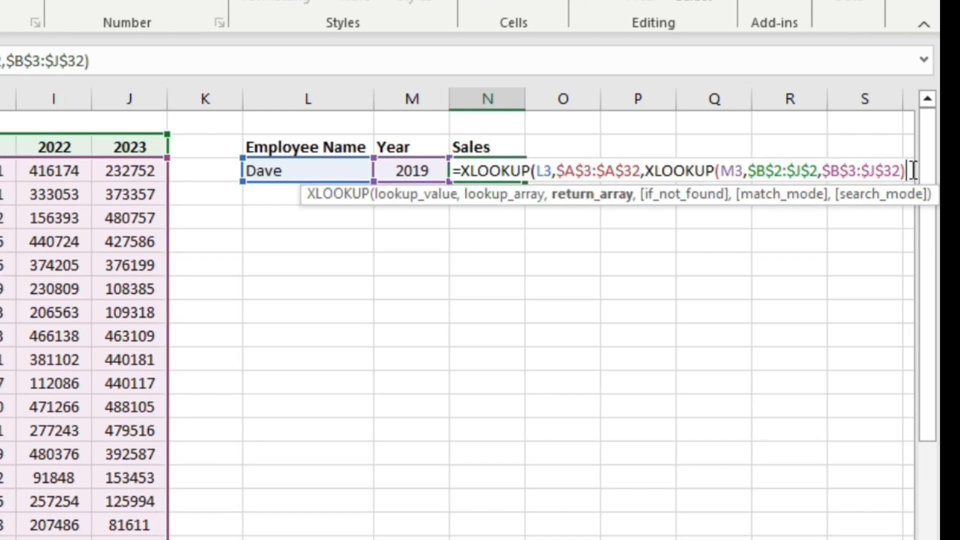
{"action": "type", "text": ")"}
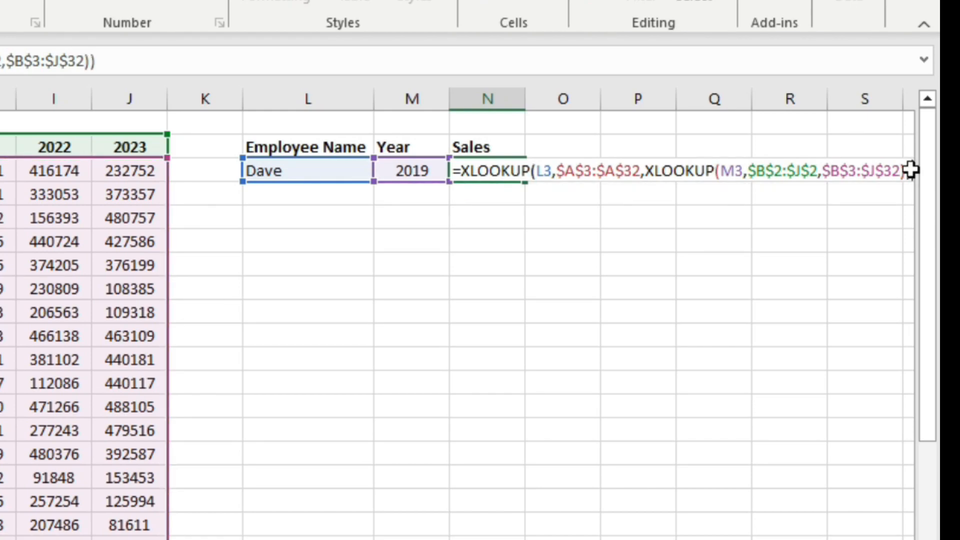
{"action": "key", "text": "Return"}
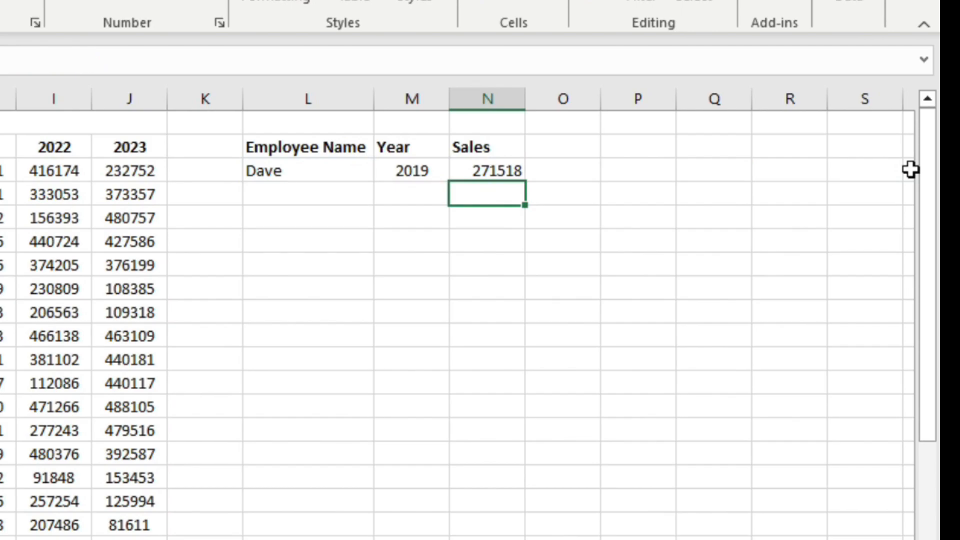
Check the formula's result against the 2019 sales figure for the same employee in row 6 of the table.
{"action": "left_click", "coordinate": [308, 171]}
{"action": "left_click", "coordinate": [65, 262]}
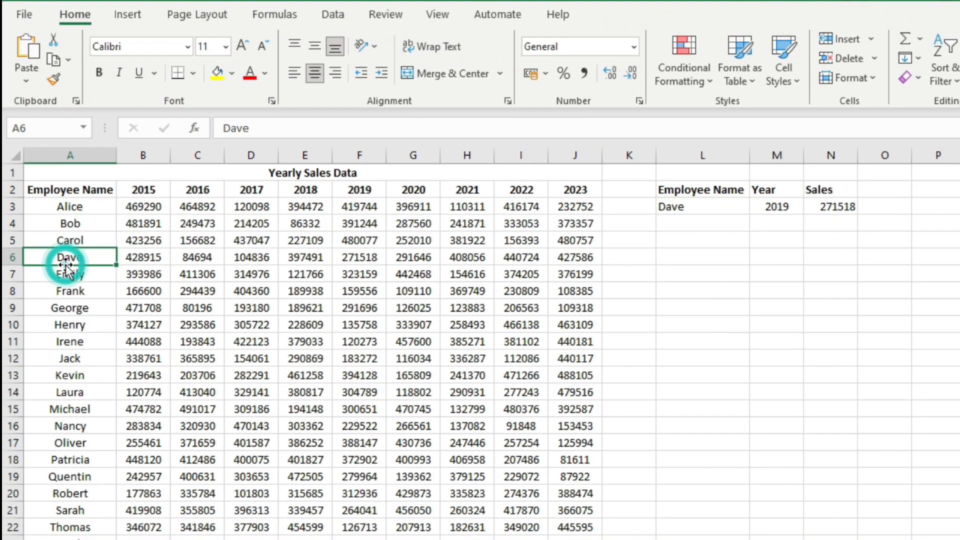
{"action": "key", "text": "Right"}
{"action": "key", "text": "Right"}
{"action": "key", "text": "Right"}
{"action": "key", "text": "Right"}
{"action": "key", "text": "Right"}
{"action": "key", "text": "Right"}
{"action": "key", "text": "Left"}
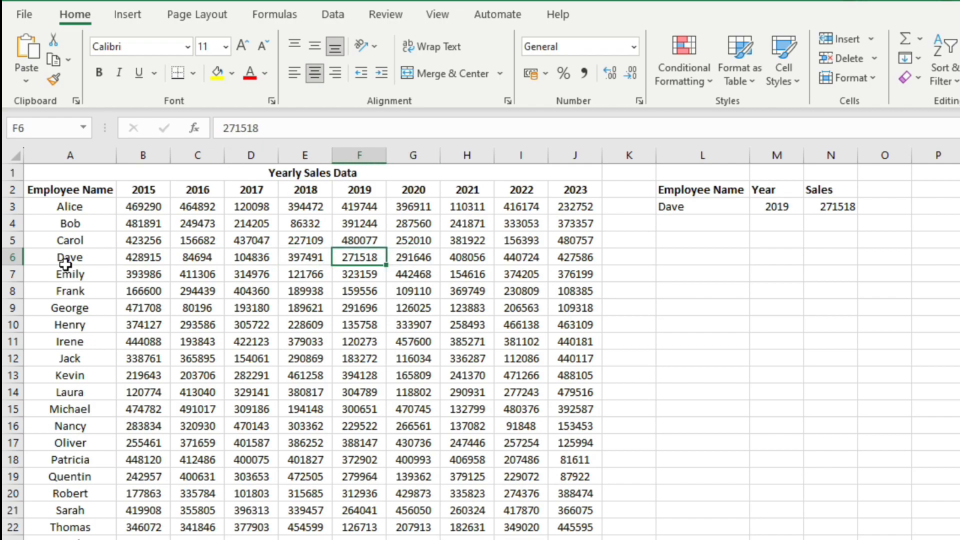
Replace the employee name in L3 with the name from A7 to test the sales lookup.
{"action": "left_click", "coordinate": [675, 210]}
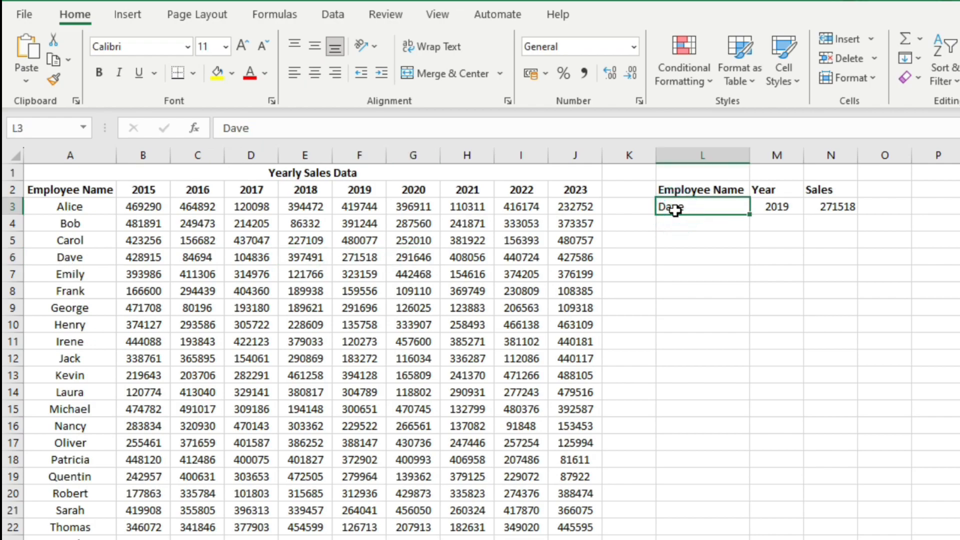
{"action": "type", "text": "Emily"}
{"action": "key", "text": "Return"}
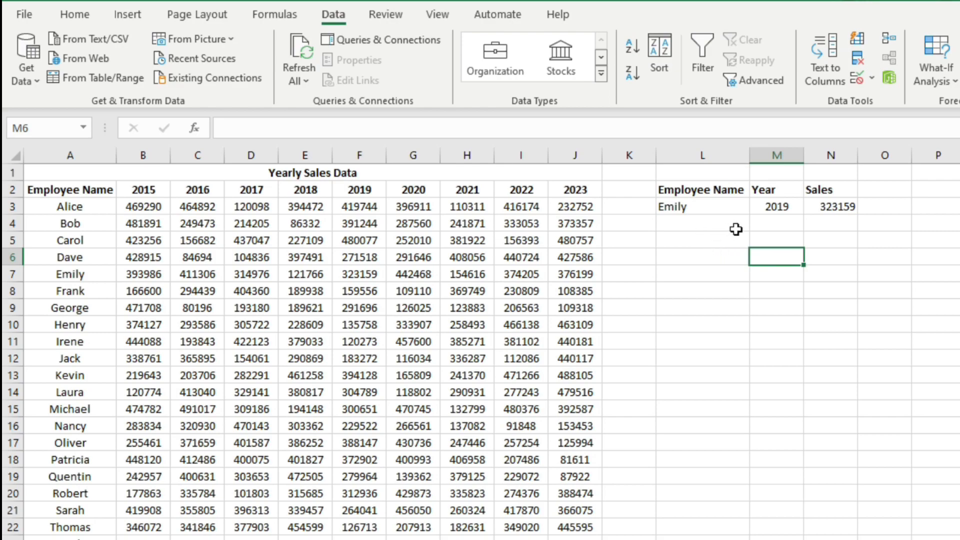
Clear the employee name in L3 and set the cell's data validation to allow a List.
{"action": "left_click", "coordinate": [705, 205]}
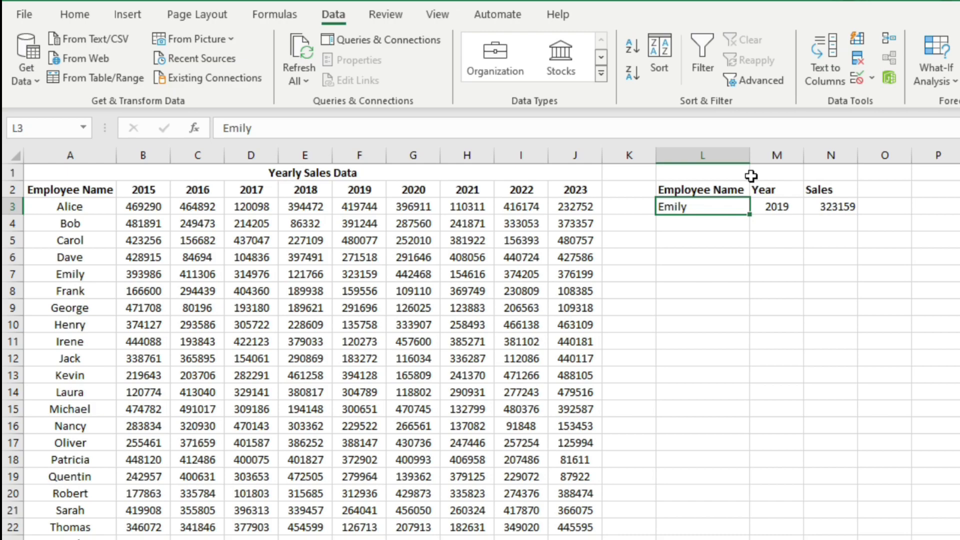
{"action": "key", "text": "Delete"}
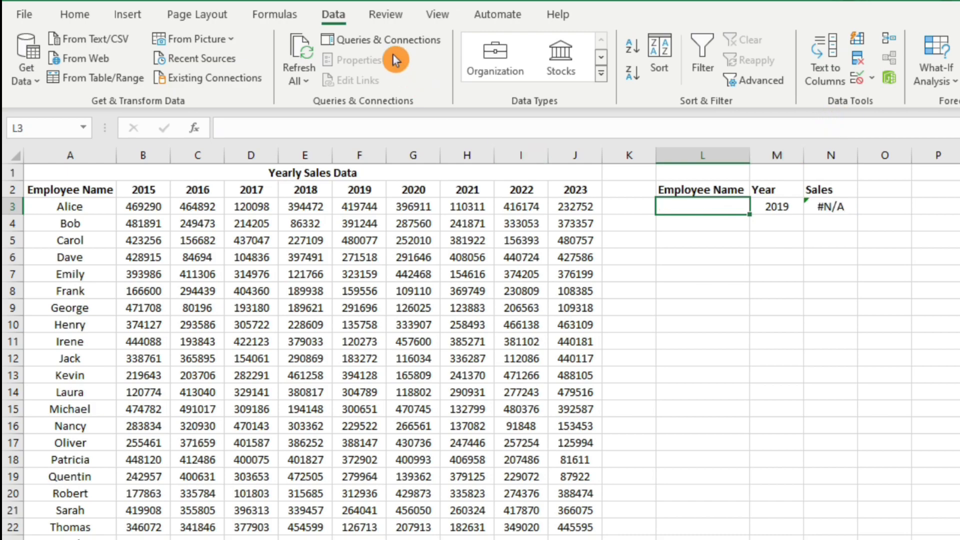
{"action": "left_click", "coordinate": [853, 81]}
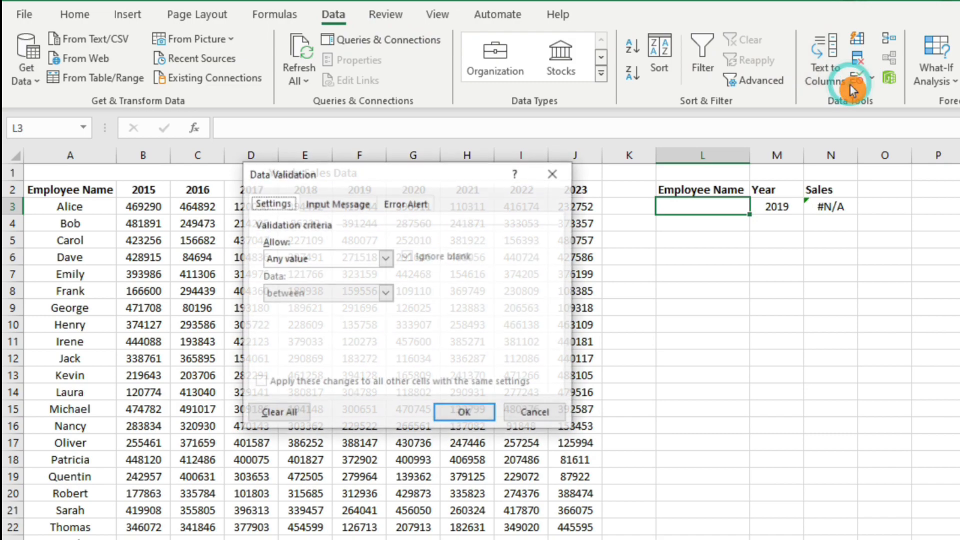
{"action": "left_click", "coordinate": [304, 256]}
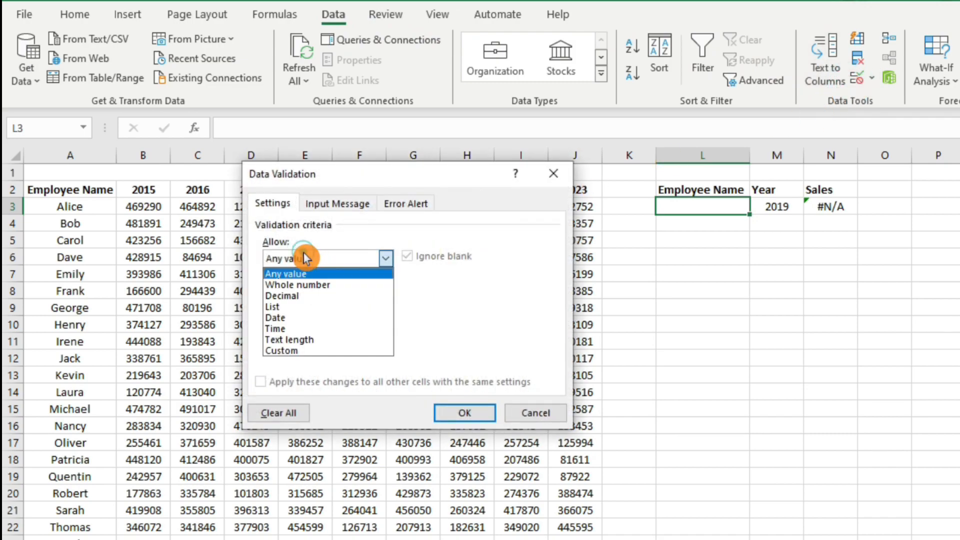
{"action": "left_click", "coordinate": [279, 308]}
Use the employee names in =$A$3:$A$32 as the list source, apply the validation and open the L3 dropdown.
{"action": "left_click", "coordinate": [483, 329]}
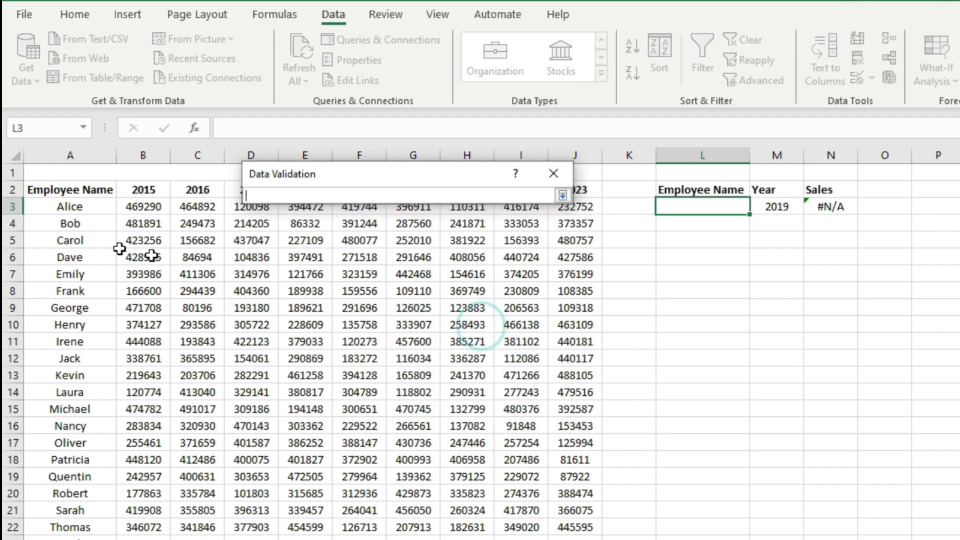
{"action": "left_click", "coordinate": [76, 203]}
{"action": "key", "text": "ctrl+shift+Down"}
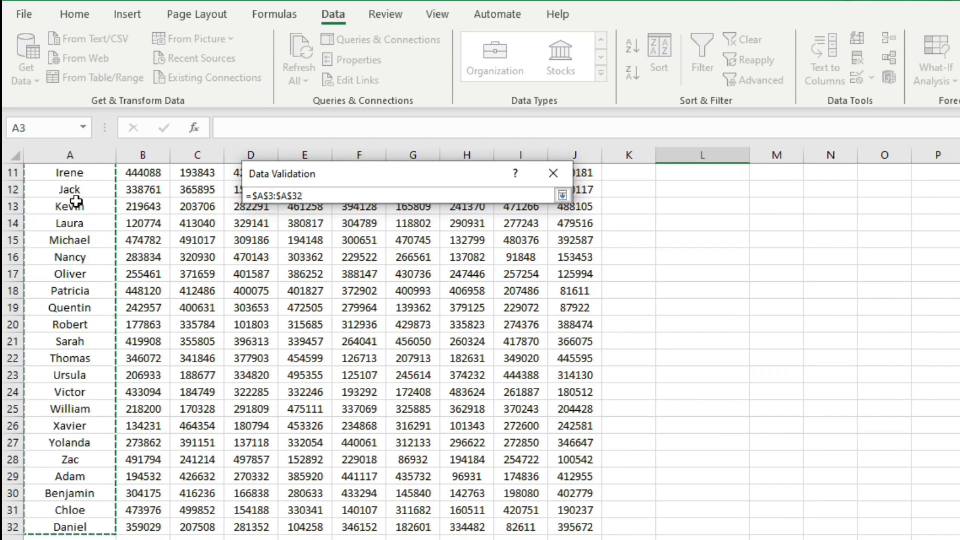
{"action": "scroll", "coordinate": [76, 202], "scroll_direction": "up", "scroll_amount": 3}
{"action": "left_click", "coordinate": [563, 196]}
{"action": "left_click", "coordinate": [465, 416]}
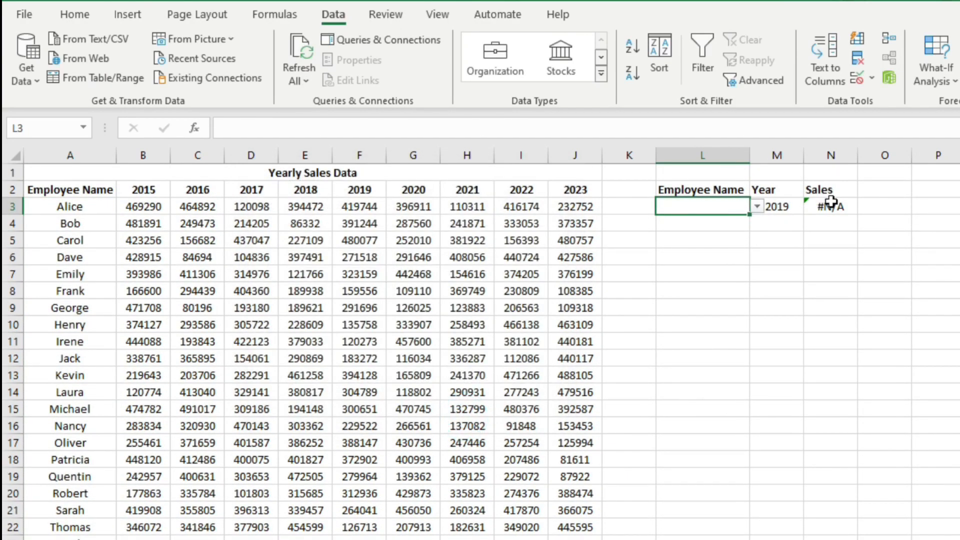
{"action": "left_click", "coordinate": [759, 207]}
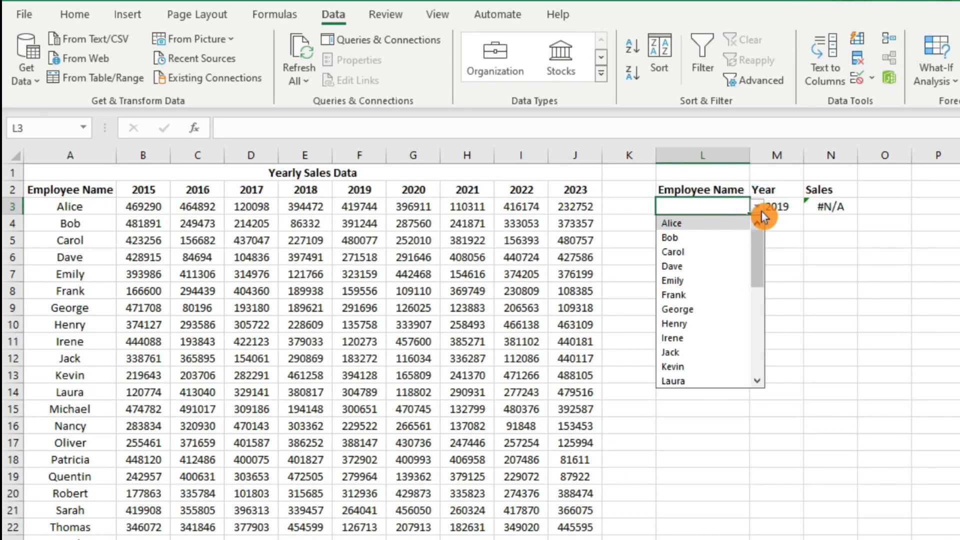
Add a List data validation to the year cell M3, using the year headers in B2:J2 as the source.
{"action": "left_click", "coordinate": [778, 206]}
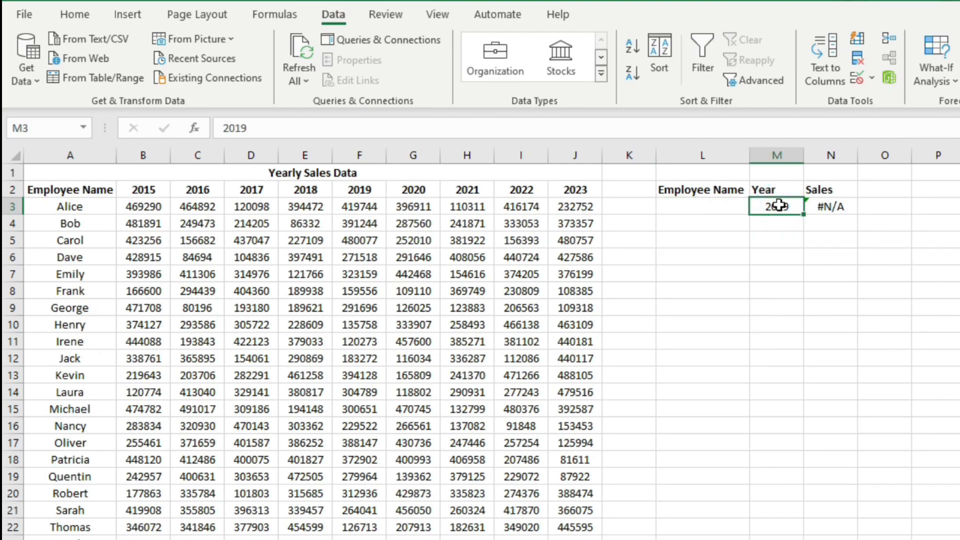
{"action": "left_click", "coordinate": [860, 79]}
{"action": "left_click", "coordinate": [348, 261]}
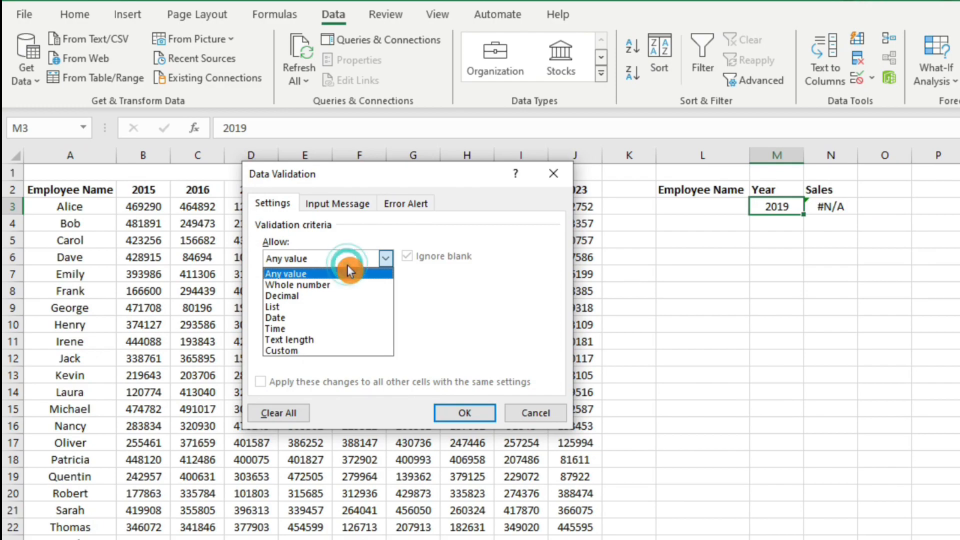
{"action": "left_click", "coordinate": [295, 307]}
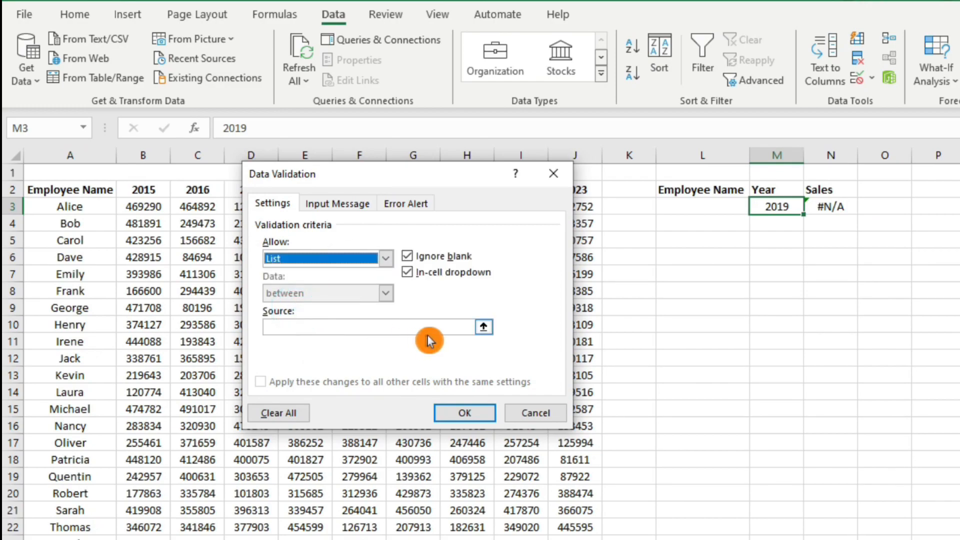
{"action": "left_click", "coordinate": [484, 328]}
{"action": "left_click_drag", "start_coordinate": [141, 190], "coordinate": [551, 196]}
{"action": "left_click_drag", "start_coordinate": [481, 174], "coordinate": [475, 231]}
{"action": "left_click", "coordinate": [556, 253]}
{"action": "left_click", "coordinate": [452, 470]}
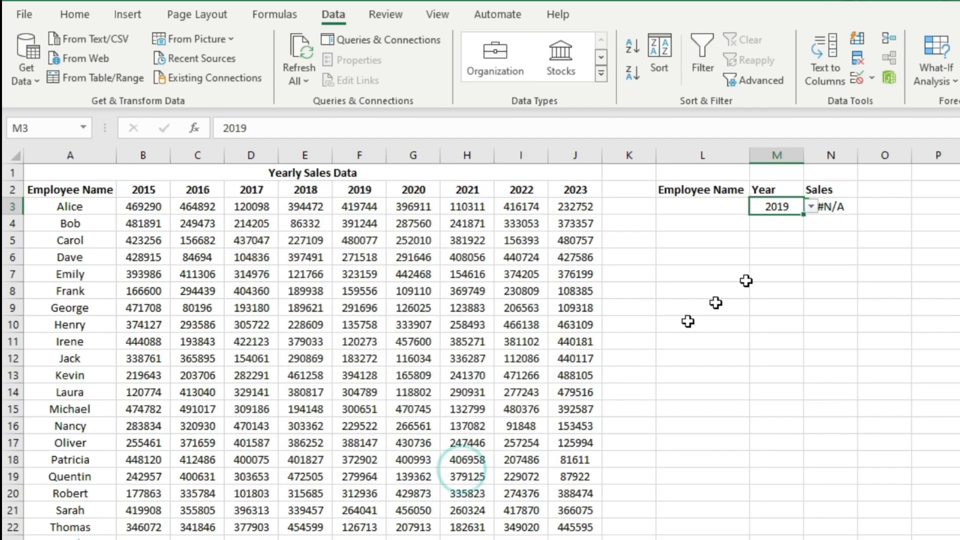
Choose the employee name from A11 in the L3 dropdown and 2021 in the M3 dropdown to test the sales lookup.
{"action": "left_click", "coordinate": [739, 202]}
{"action": "left_click", "coordinate": [757, 205]}
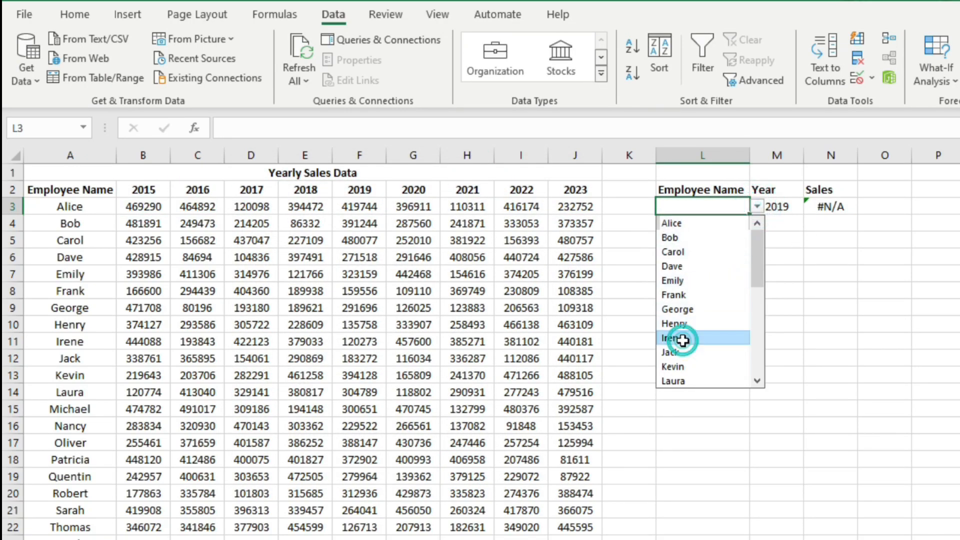
{"action": "left_click", "coordinate": [682, 338]}
{"action": "left_click", "coordinate": [783, 208]}
{"action": "left_click", "coordinate": [810, 206]}
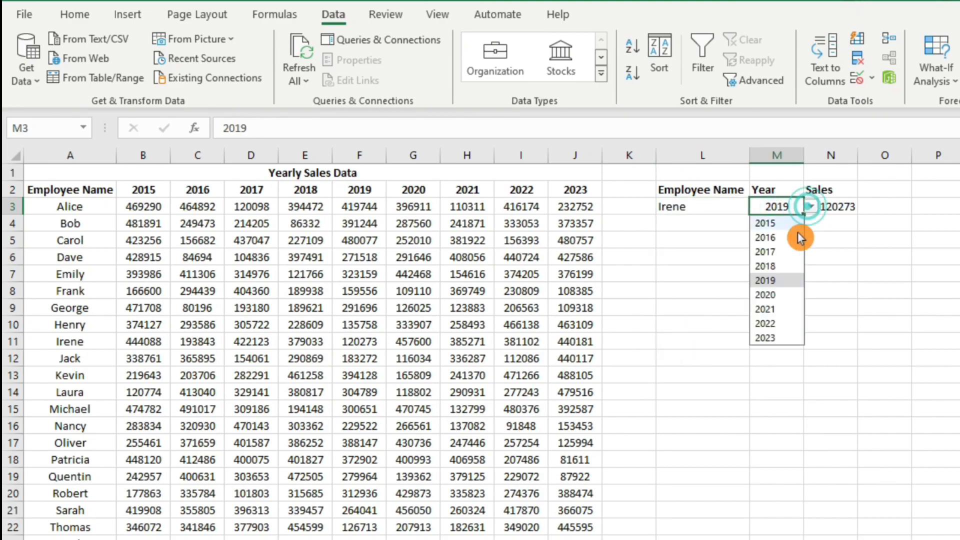
{"action": "left_click", "coordinate": [770, 309]}
{"action": "left_click", "coordinate": [845, 229]}
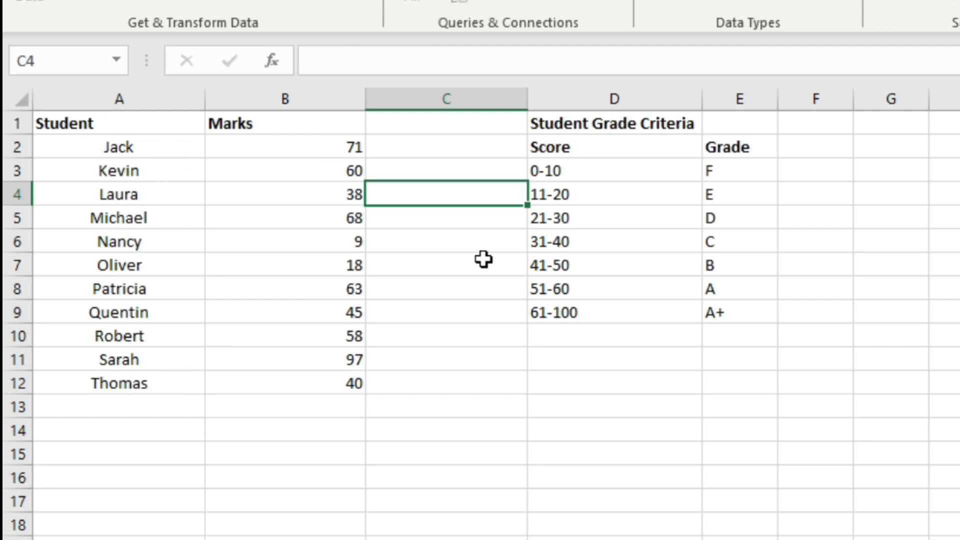
Enter a bold "Grade" heading in C1 next to the student marks.
{"action": "left_click_drag", "start_coordinate": [599, 125], "coordinate": [728, 314]}
{"action": "left_click", "coordinate": [605, 184]}
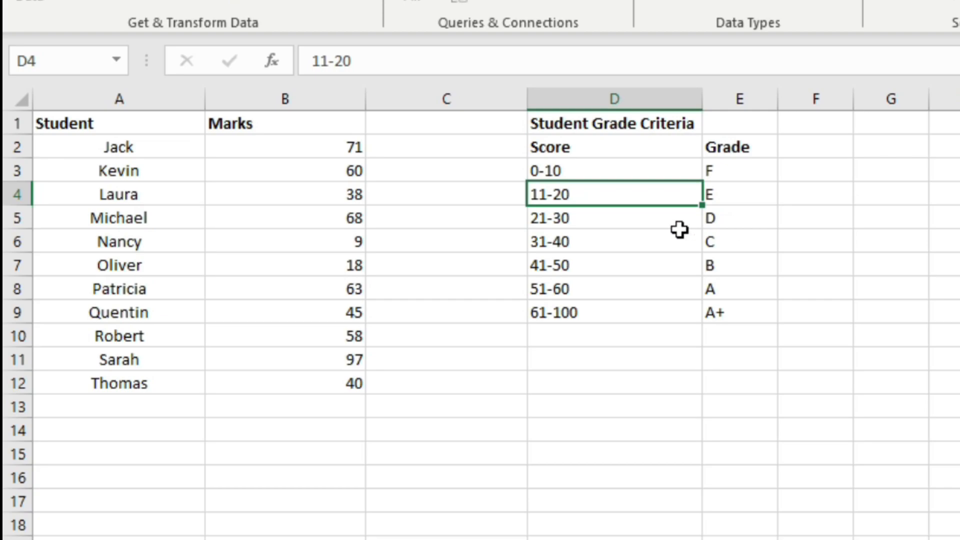
{"action": "left_click", "coordinate": [463, 123]}
{"action": "type", "text": "Grade"}
{"action": "left_click", "coordinate": [456, 165]}
{"action": "left_click", "coordinate": [435, 120]}
{"action": "key", "text": "ctrl+b"}
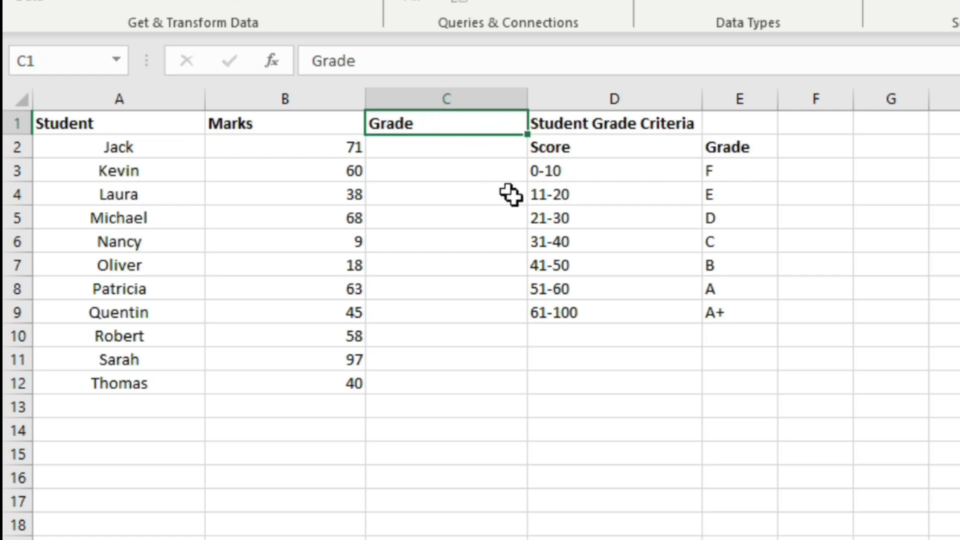
{"action": "left_click", "coordinate": [520, 207]}
Build an "LB" column under F2, entering 0 in F3 and 11 in F4 and flash-filling the remaining lower bounds.
{"action": "left_click", "coordinate": [833, 155]}
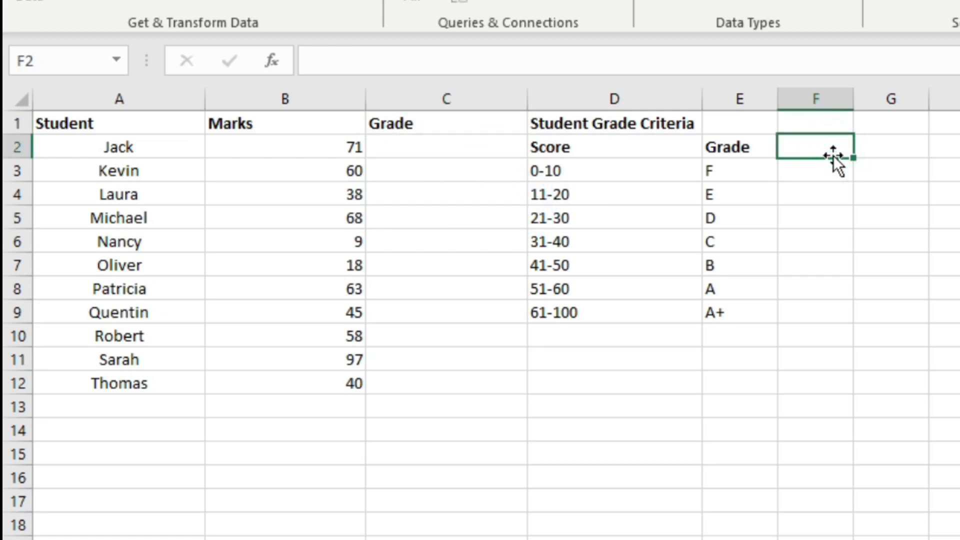
{"action": "type", "text": "LB"}
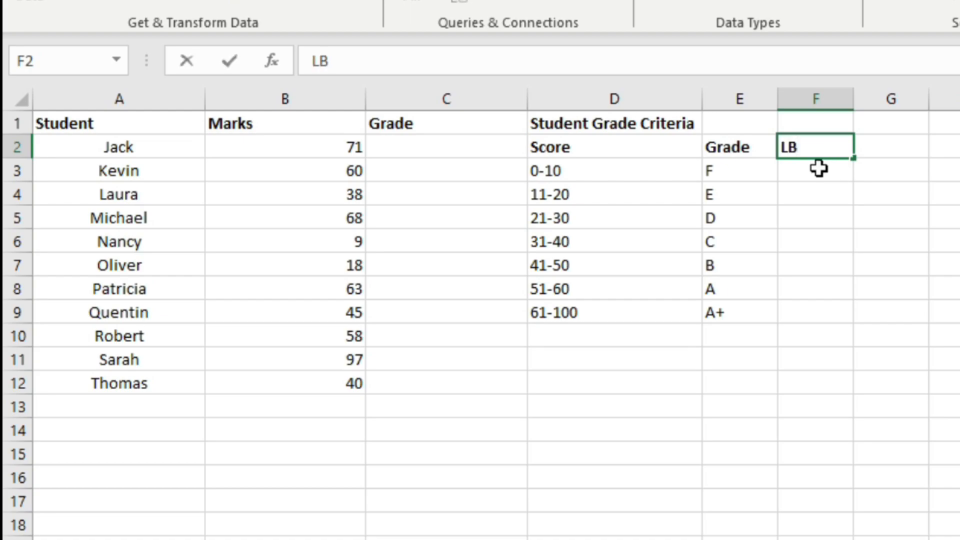
{"action": "left_click", "coordinate": [804, 166]}
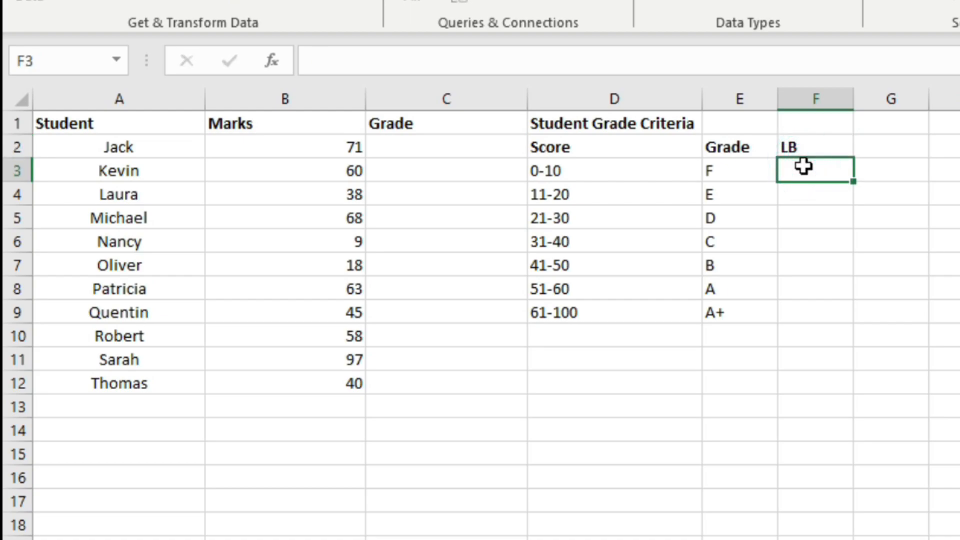
{"action": "type", "text": "0"}
{"action": "key", "text": "Return"}
{"action": "type", "text": "11"}
{"action": "key", "text": "Return"}
{"action": "key", "text": "ctrl+e"}
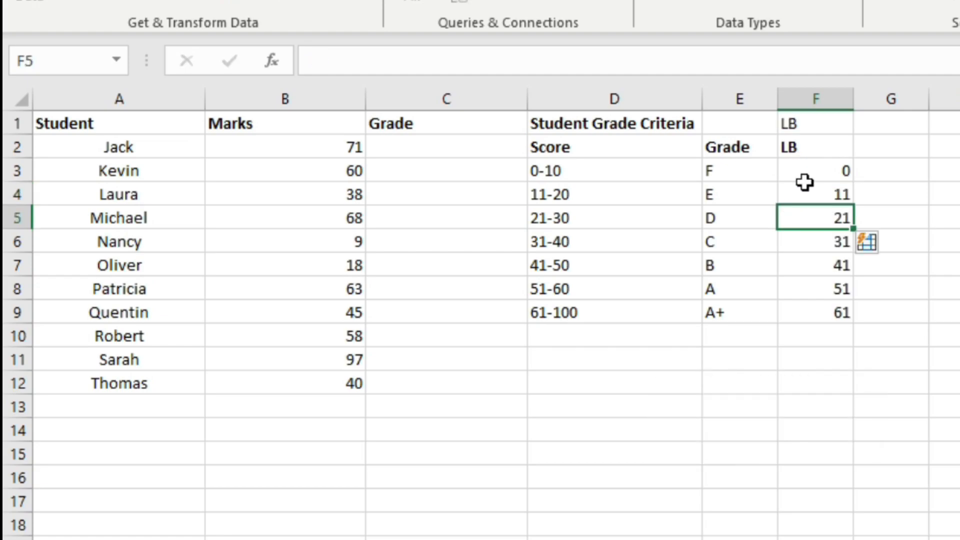
Begin an XLOOKUP formula in C2 with B2 as the lookup value and $F$3:$F$9 as the lookup array.
{"action": "left_click", "coordinate": [466, 150]}
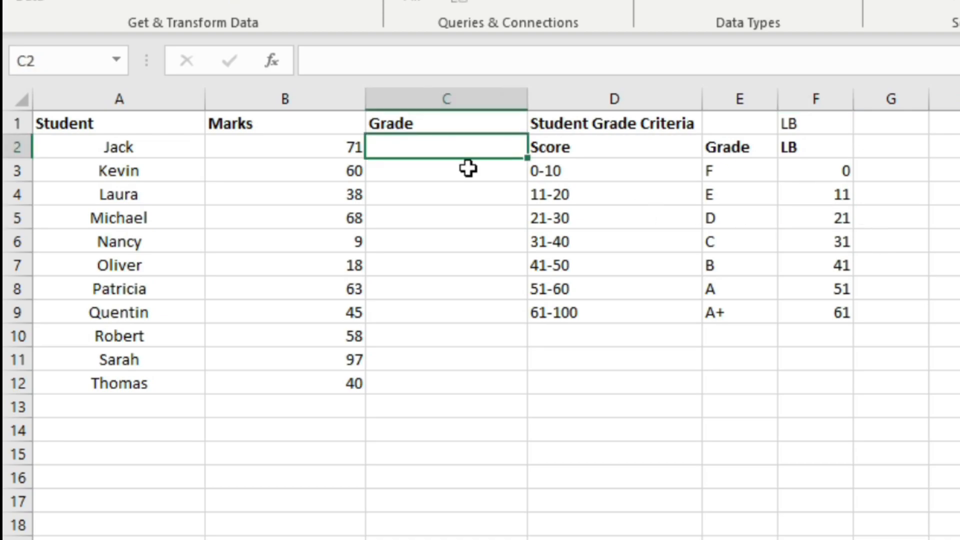
{"action": "type", "text": "=x"}
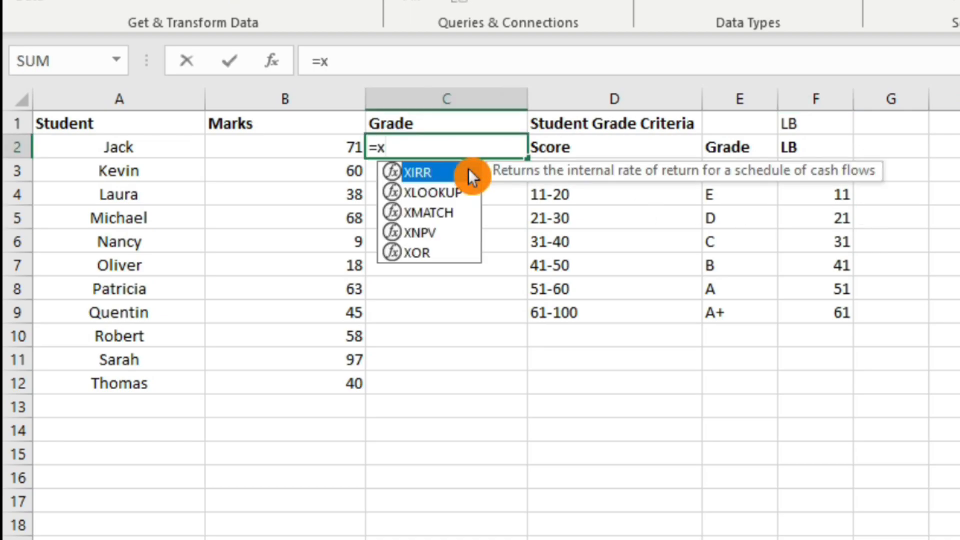
{"action": "left_click", "coordinate": [435, 195]}
{"action": "double_click", "coordinate": [435, 196]}
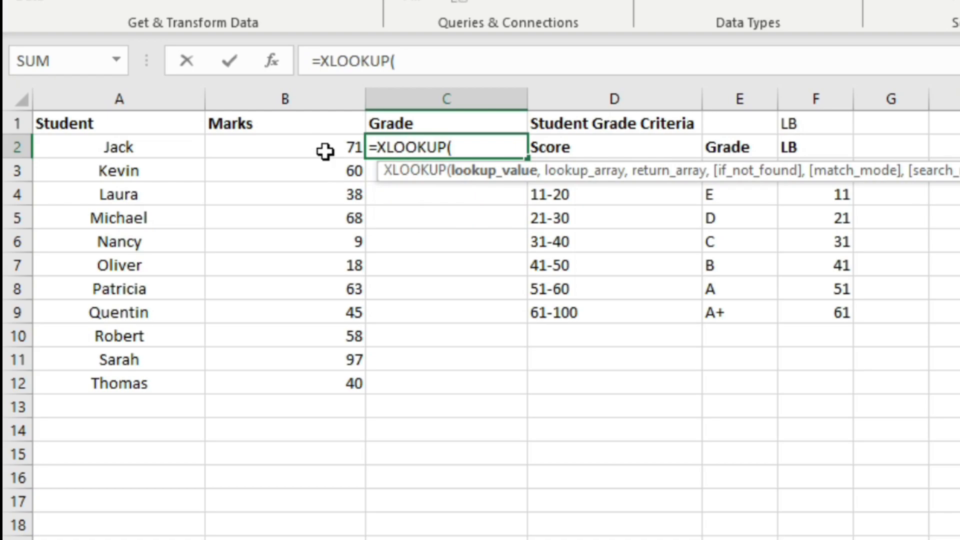
{"action": "left_click", "coordinate": [337, 149]}
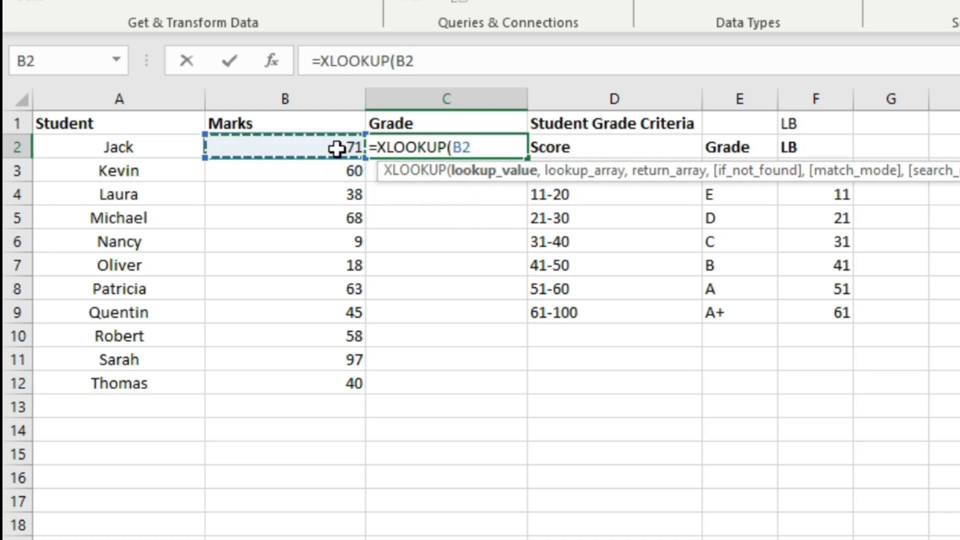
{"action": "type", "text": ","}
{"action": "left_click_drag", "start_coordinate": [791, 167], "coordinate": [799, 290]}
{"action": "left_click_drag", "start_coordinate": [825, 168], "coordinate": [821, 311]}
{"action": "key", "text": "F4"}
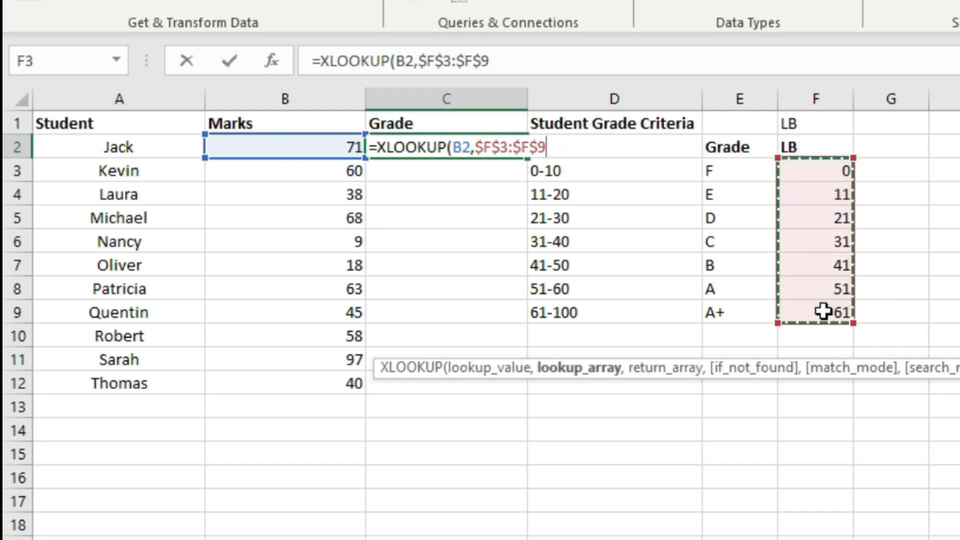
Set the formula's return array to $E$3:$E$9 and leave the if_not_found argument empty.
{"action": "type", "text": ","}
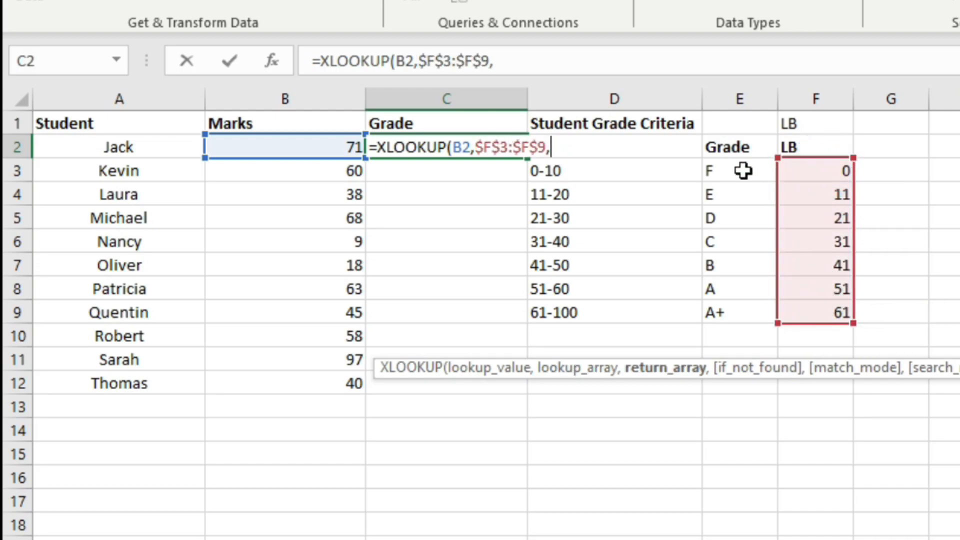
{"action": "left_click_drag", "start_coordinate": [743, 170], "coordinate": [736, 320]}
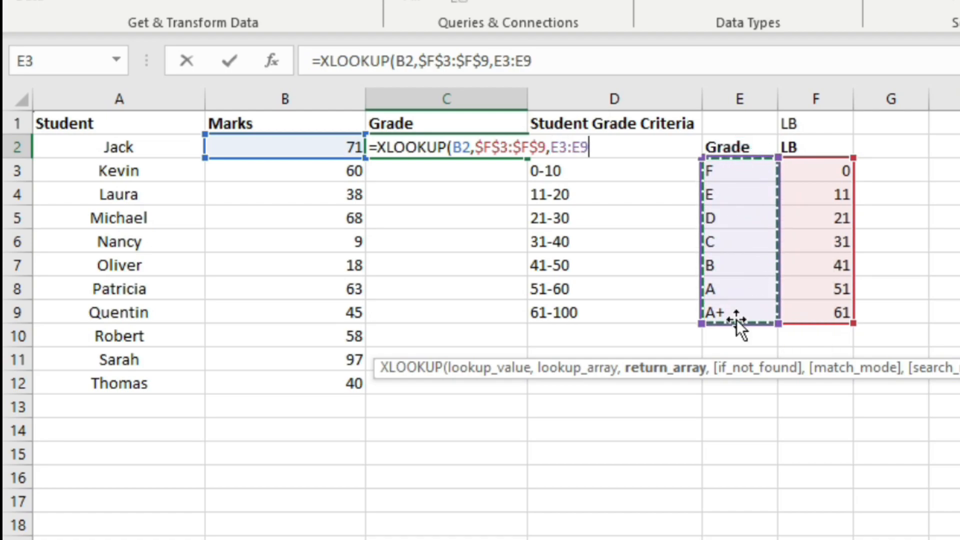
{"action": "key", "text": "F4"}
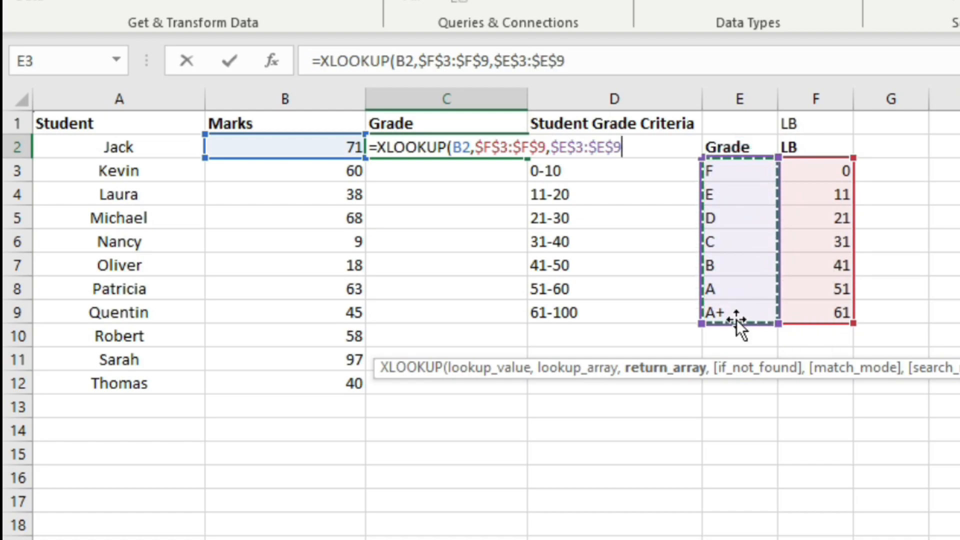
{"action": "type", "text": ","}
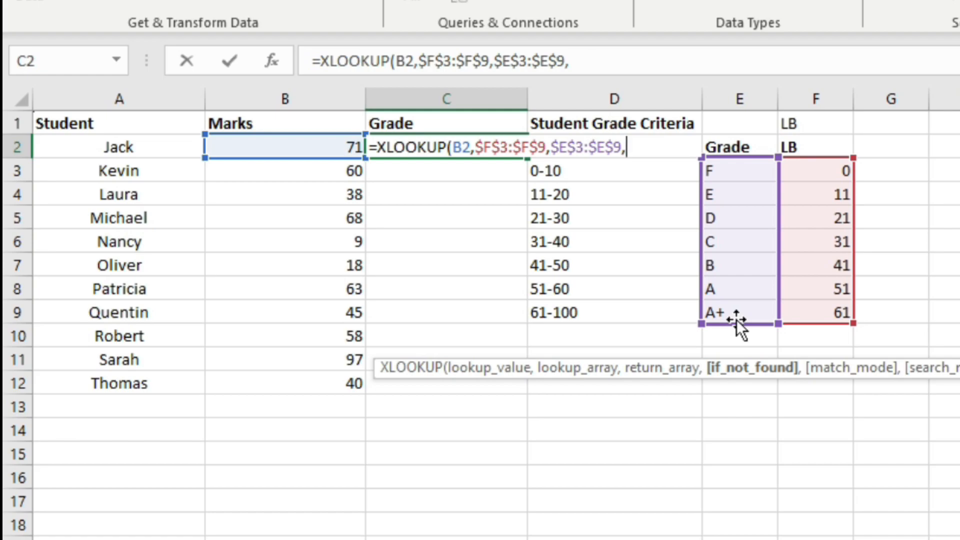
{"action": "type", "text": ","}
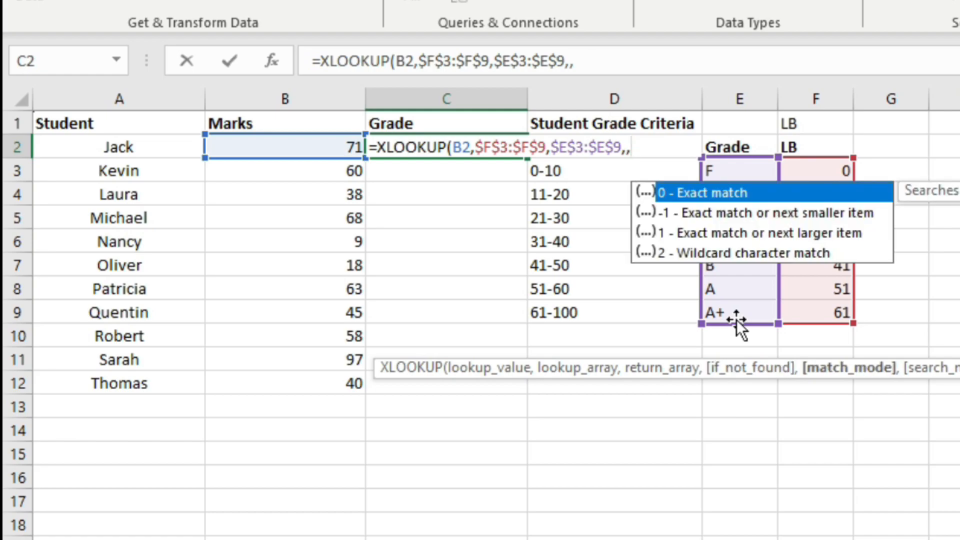
Complete the formula with match mode -1 (exact match or next smaller item) and fill it down from C2 to C12.
{"action": "double_click", "coordinate": [841, 218]}
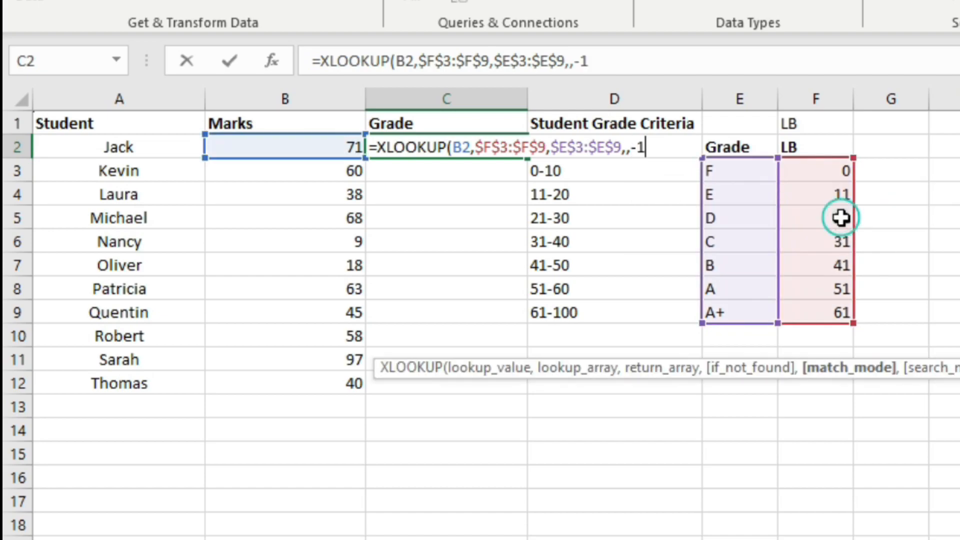
{"action": "type", "text": ",)"}
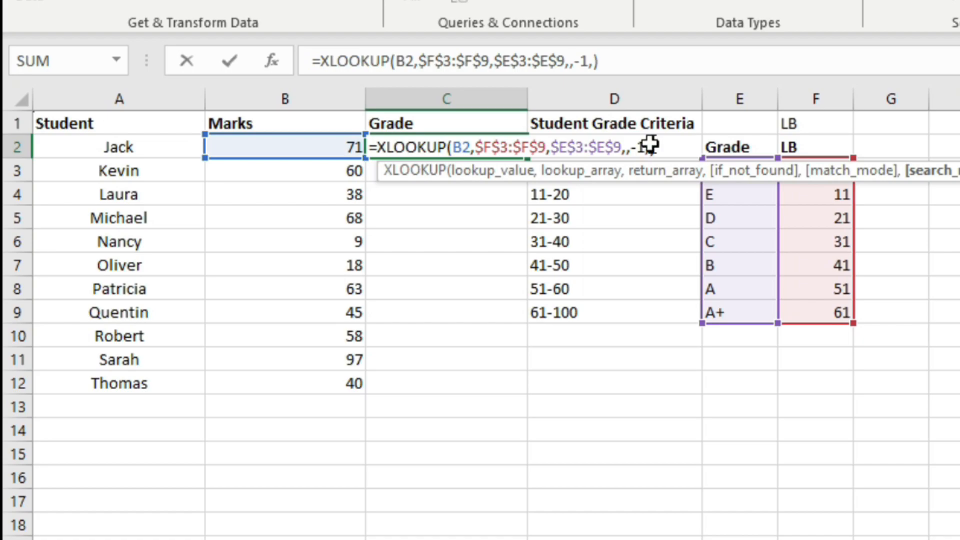
{"action": "key", "text": "Return"}
{"action": "left_click", "coordinate": [501, 145]}
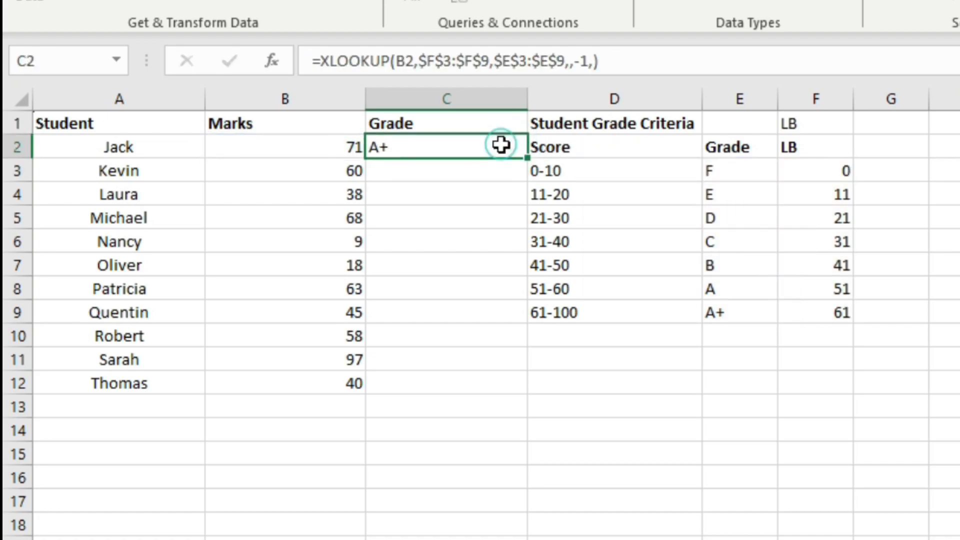
{"action": "left_click_drag", "start_coordinate": [527, 158], "coordinate": [491, 396]}
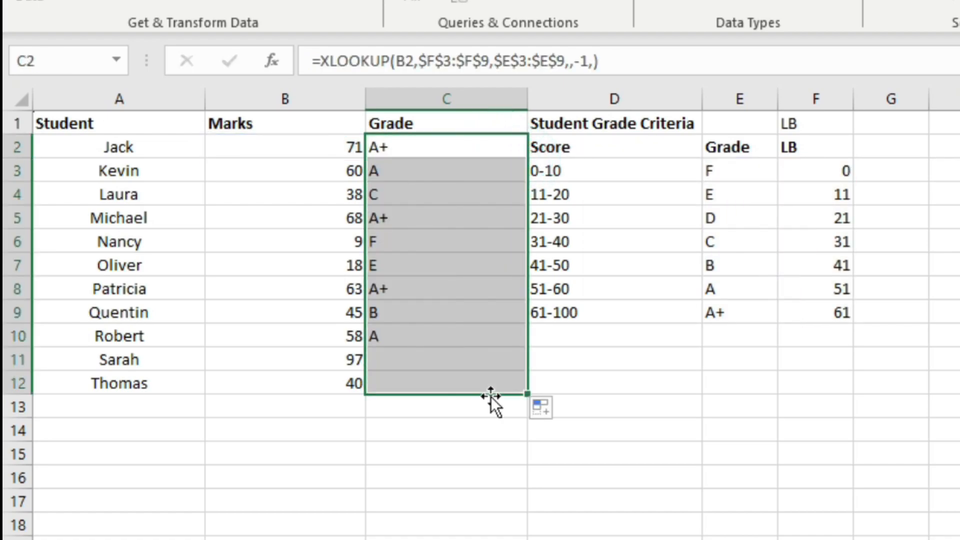
{"action": "left_click", "coordinate": [482, 305]}
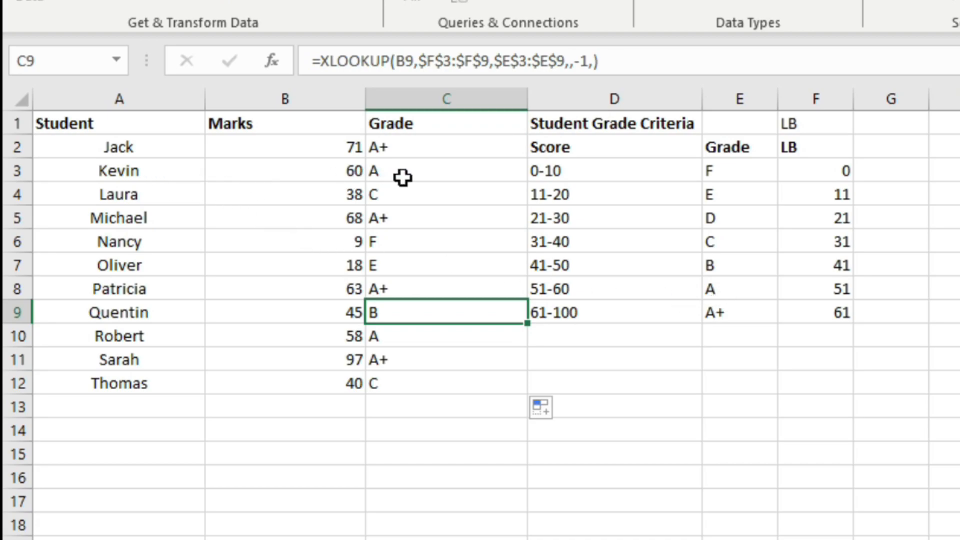
{"action": "left_click_drag", "start_coordinate": [420, 171], "coordinate": [163, 173]}
{"action": "left_click", "coordinate": [313, 193]}
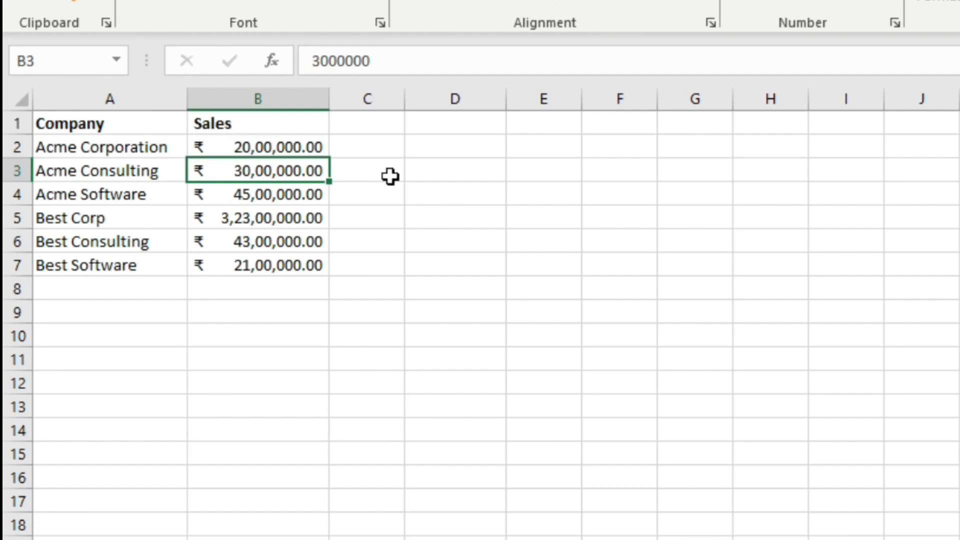
Begin an XLOOKUP formula in D2 of the company sales table with "Acme*" as the lookup value.
{"action": "left_click", "coordinate": [463, 152]}
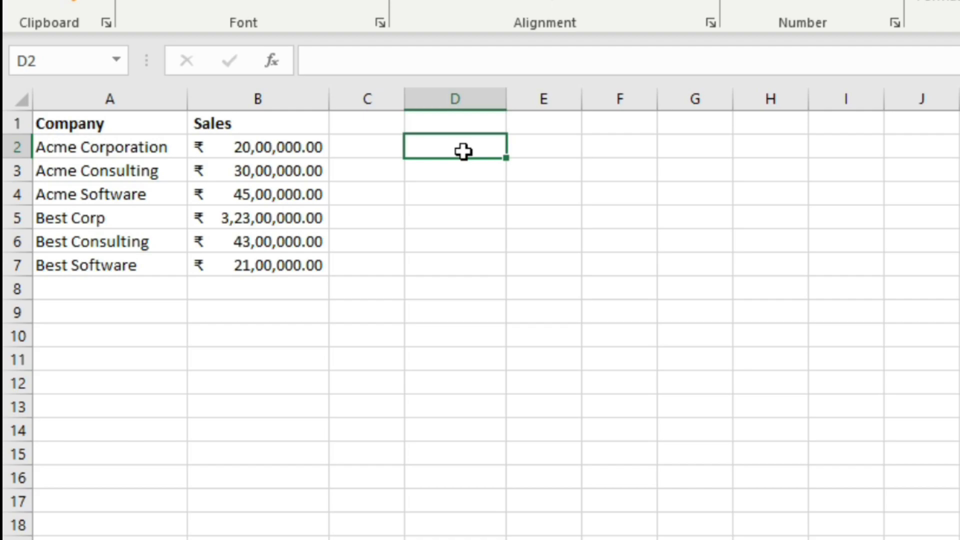
{"action": "type", "text": "=x"}
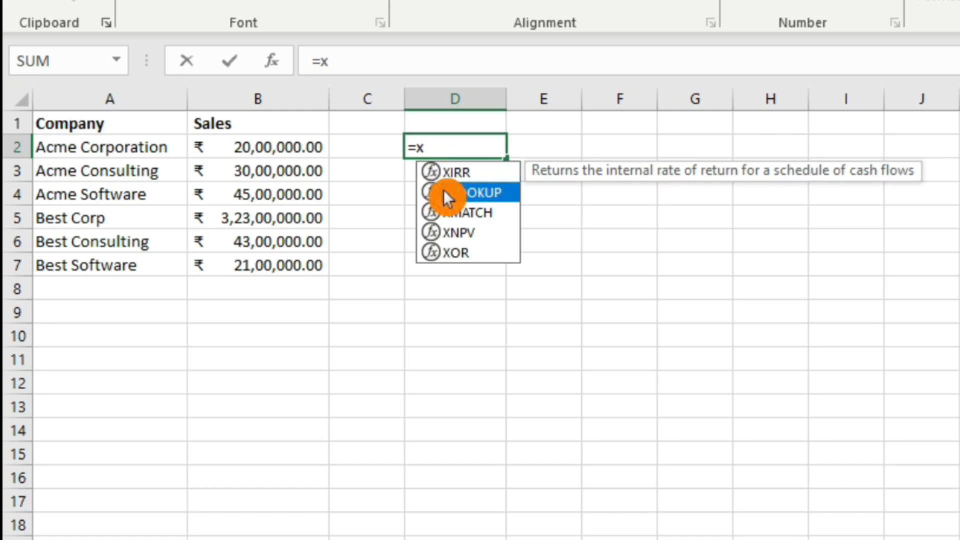
{"action": "double_click", "coordinate": [443, 191]}
{"action": "type", "text": "\""}
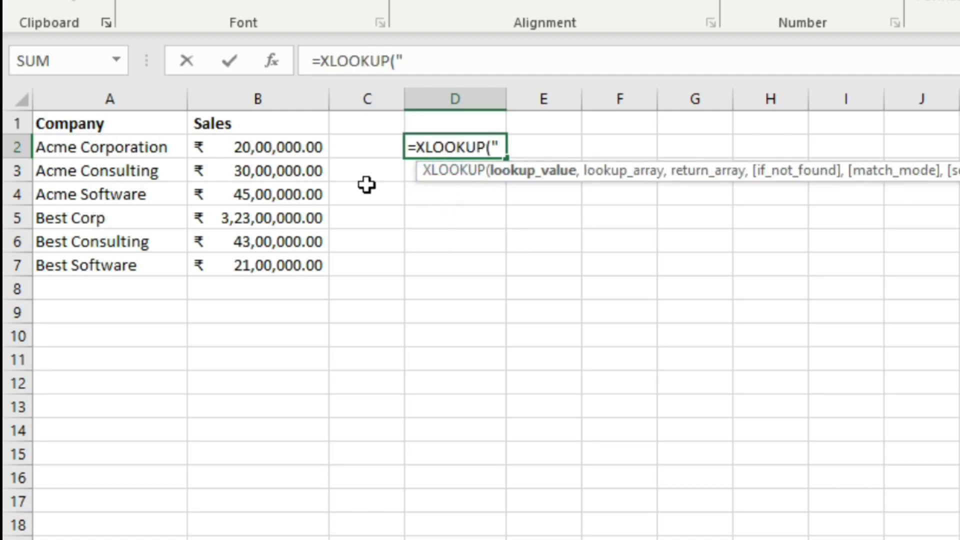
{"action": "type", "text": "Acme"}
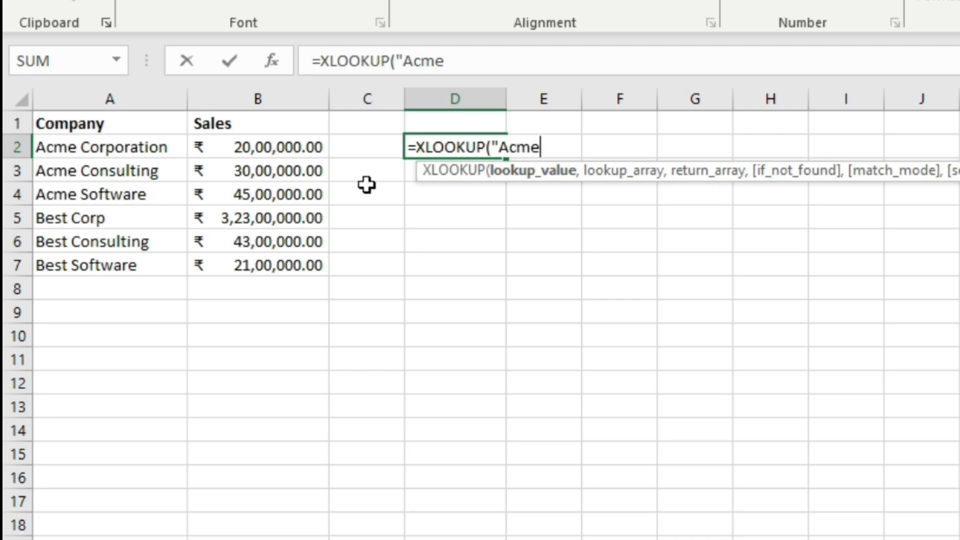
{"action": "type", "text": "*\","}
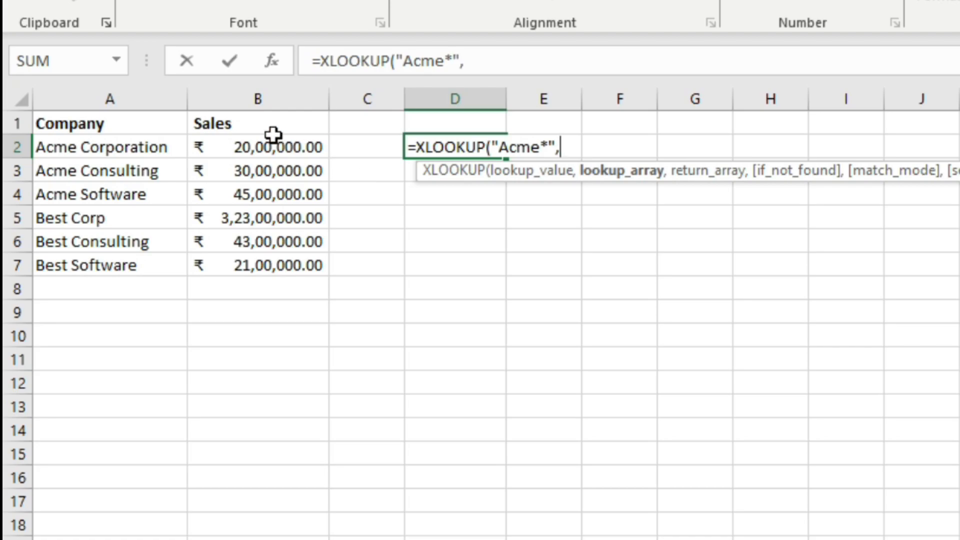
Set the formula's lookup array to A2:A7 and its return array to B2:B7.
{"action": "left_click", "coordinate": [151, 145]}
{"action": "left_click_drag", "start_coordinate": [147, 161], "coordinate": [133, 272]}
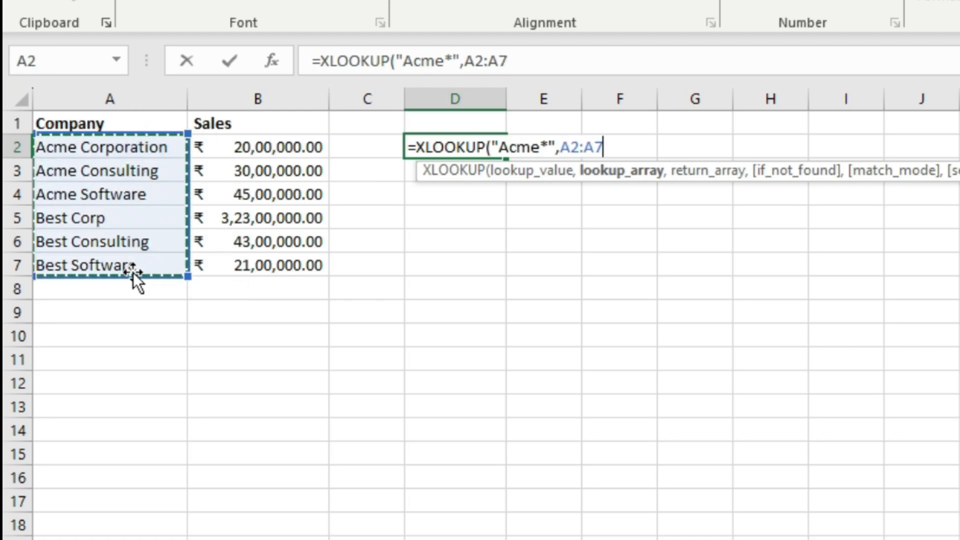
{"action": "type", "text": ","}
{"action": "left_click", "coordinate": [280, 147]}
{"action": "left_click_drag", "start_coordinate": [280, 148], "coordinate": [272, 265]}
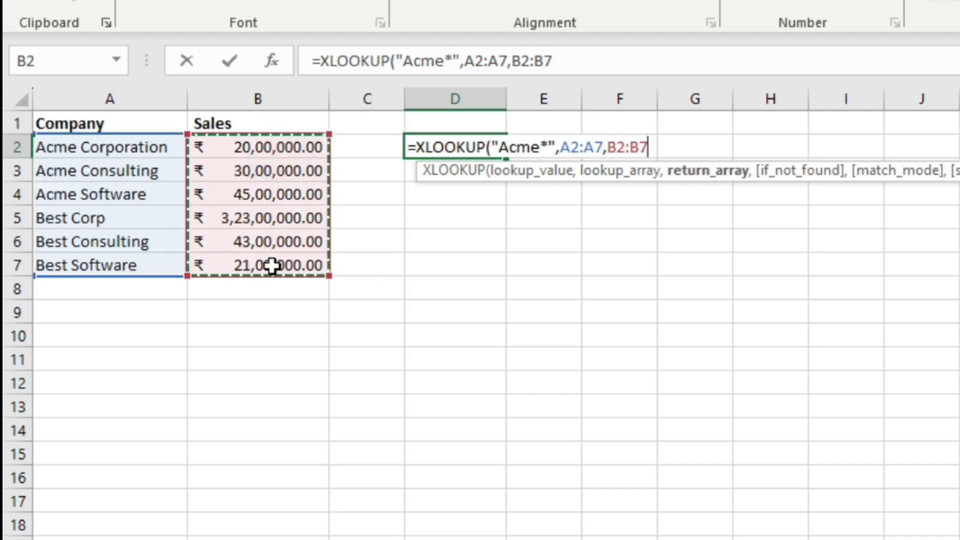
Complete the formula with if_not_found empty, match mode 2 (wildcard character match) and search mode 1 (first-to-last).
{"action": "type", "text": ","}
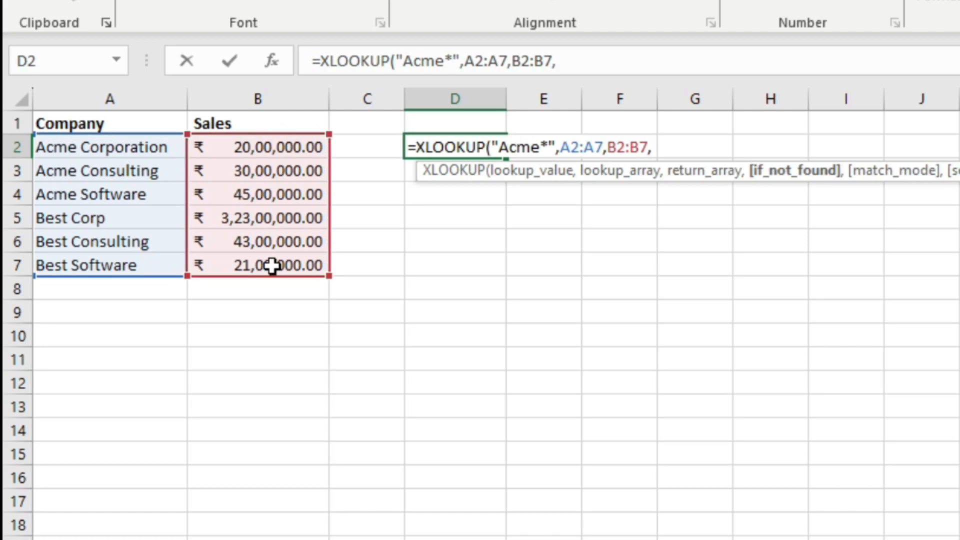
{"action": "type", "text": ","}
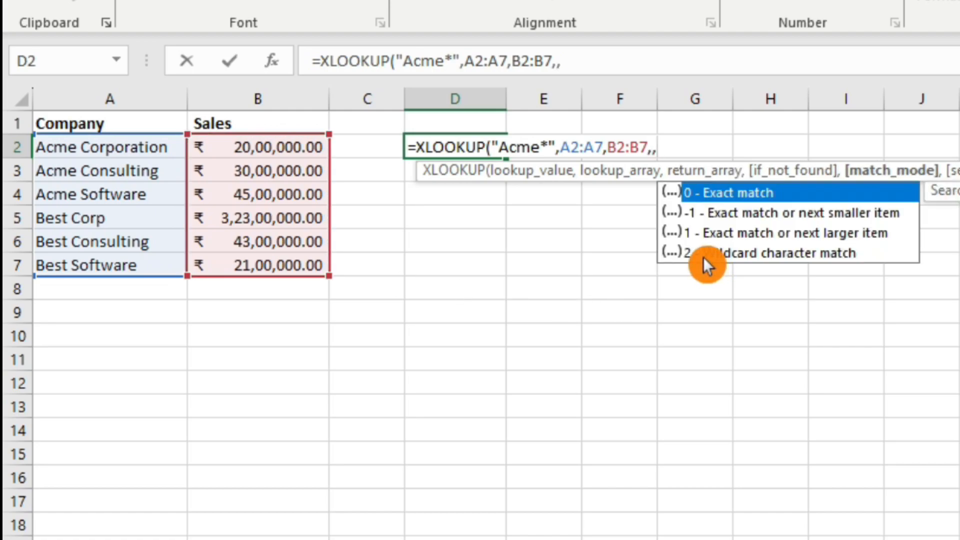
{"action": "left_click", "coordinate": [763, 258]}
{"action": "double_click", "coordinate": [762, 257]}
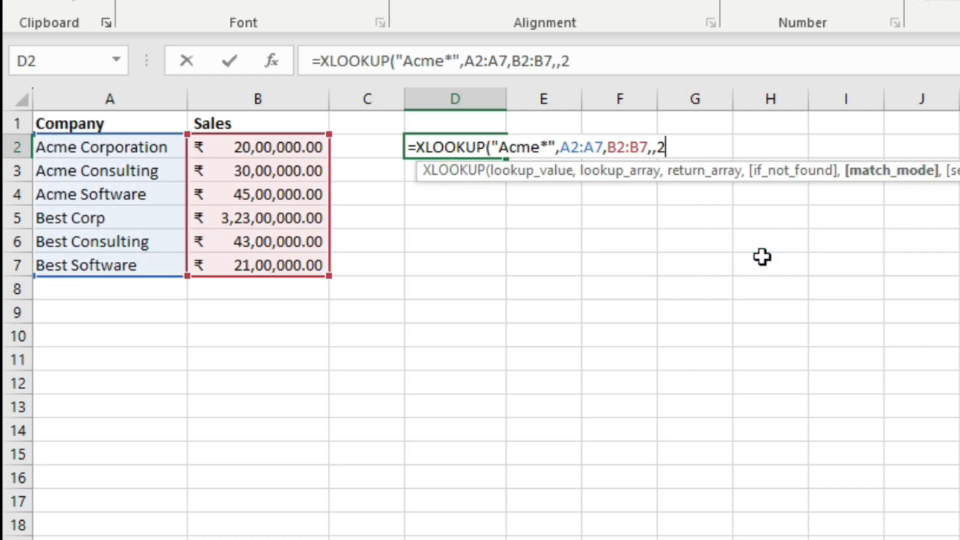
{"action": "type", "text": ","}
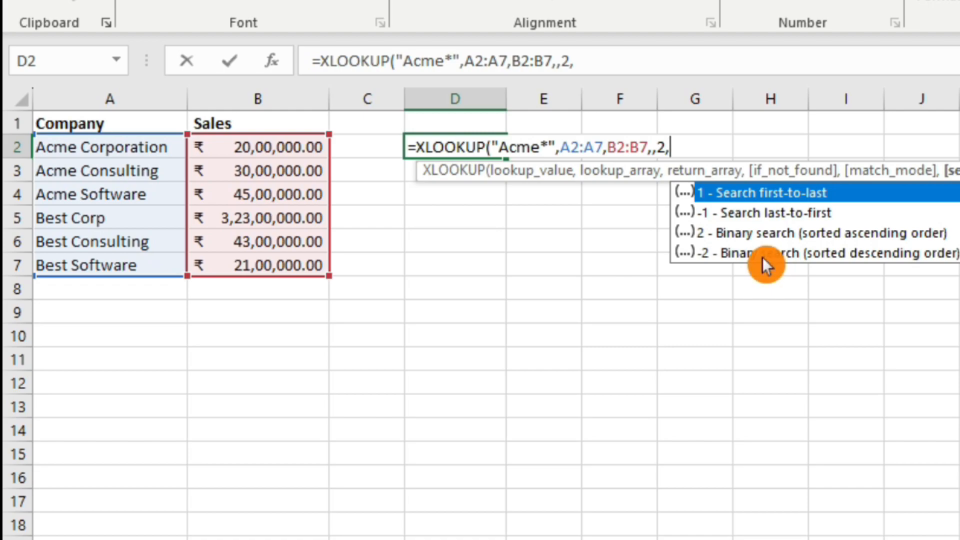
{"action": "double_click", "coordinate": [788, 199]}
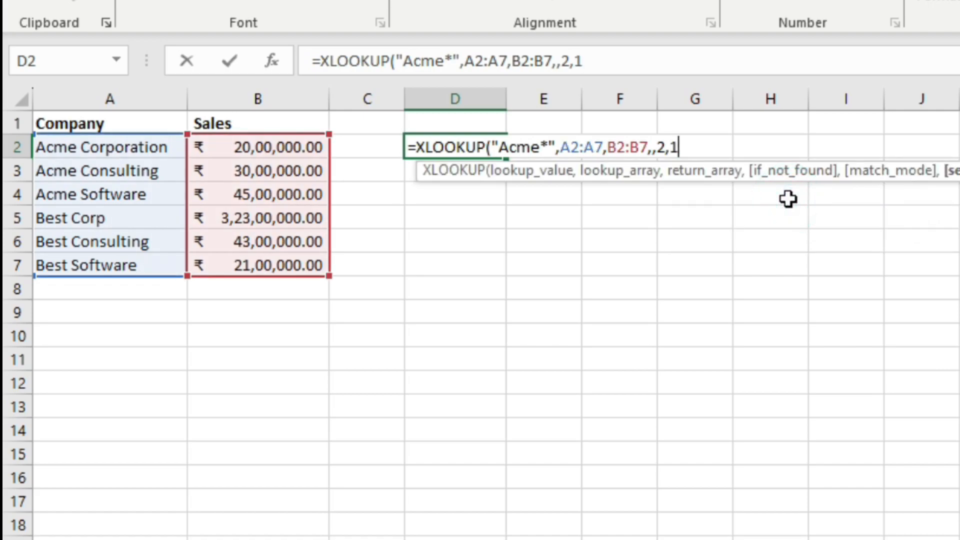
{"action": "type", "text": ")"}
{"action": "key", "text": "Return"}
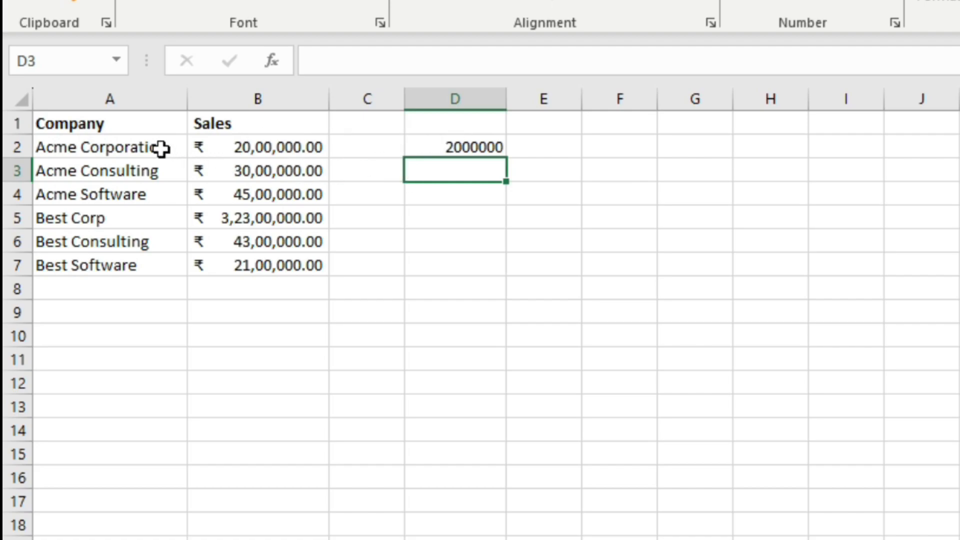
Change the search mode in D2's XLOOKUP formula to -1 so it searches the companies last-to-first.
{"action": "left_click_drag", "start_coordinate": [160, 148], "coordinate": [143, 268]}
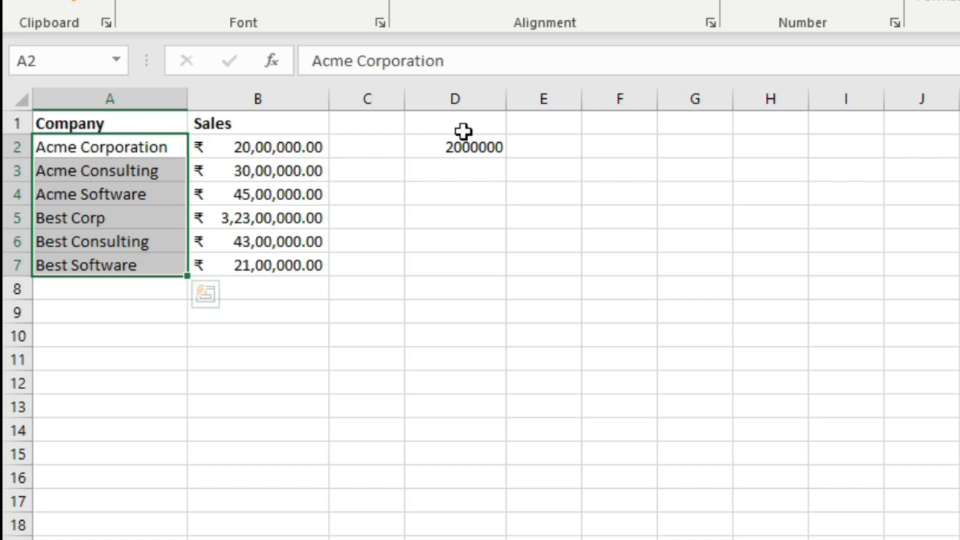
{"action": "left_click", "coordinate": [473, 146]}
{"action": "double_click", "coordinate": [470, 148]}
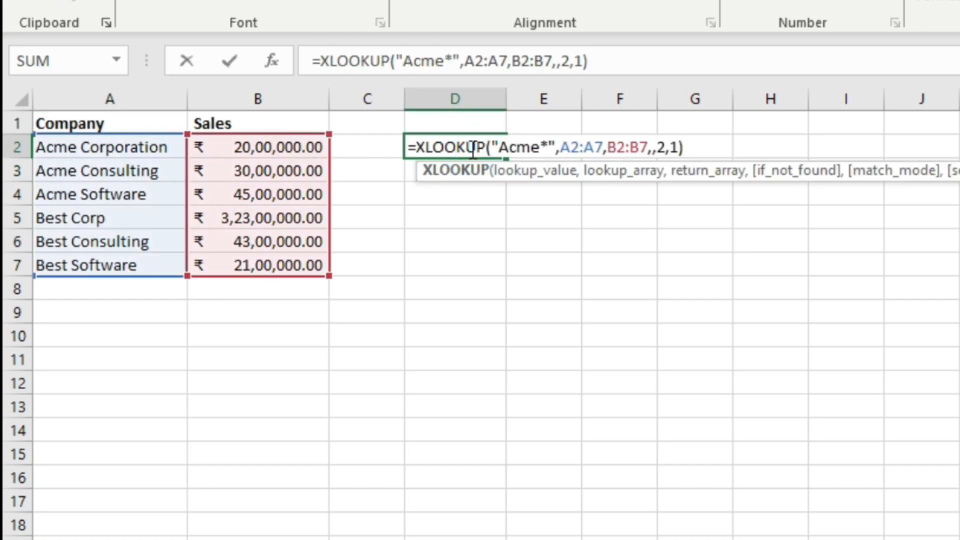
{"action": "left_click", "coordinate": [672, 148]}
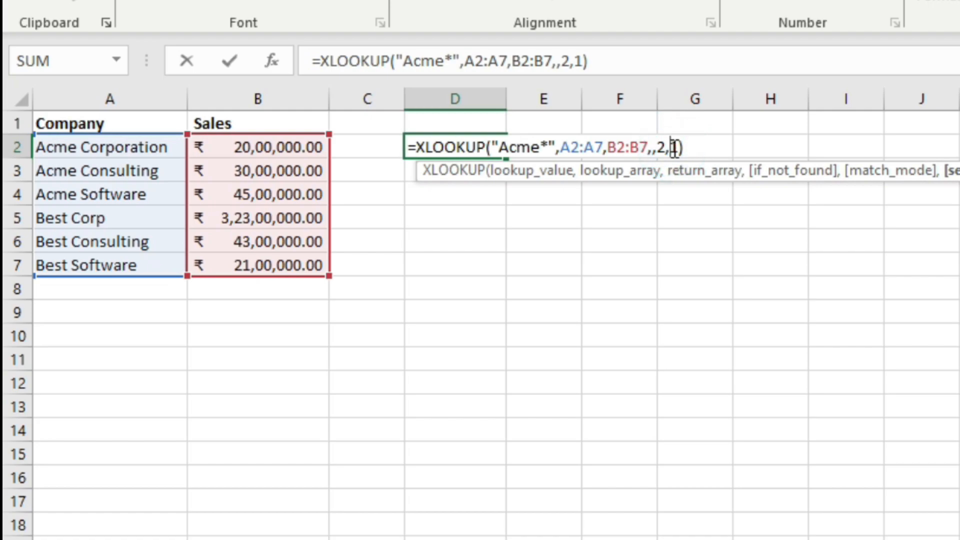
{"action": "type", "text": "-"}
{"action": "left_click", "coordinate": [700, 144]}
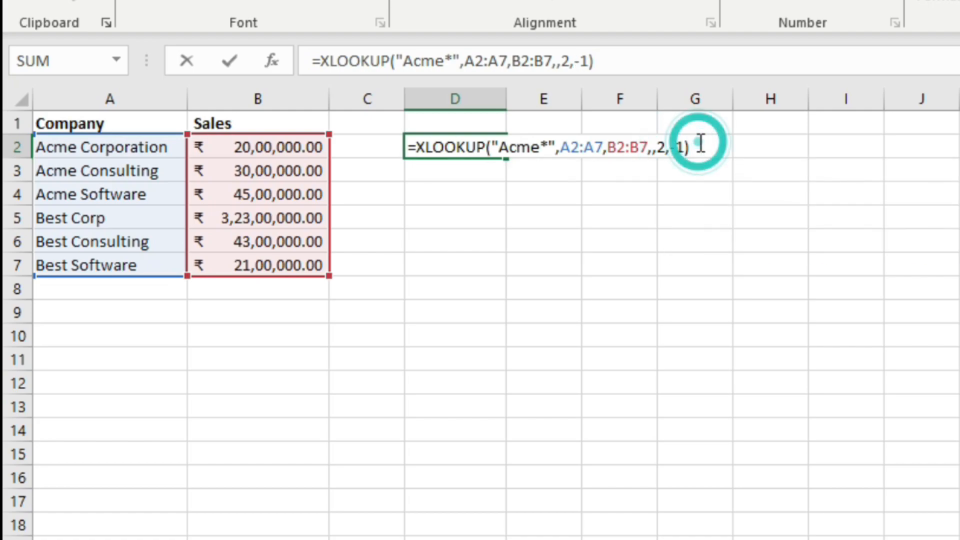
{"action": "key", "text": "Return"}
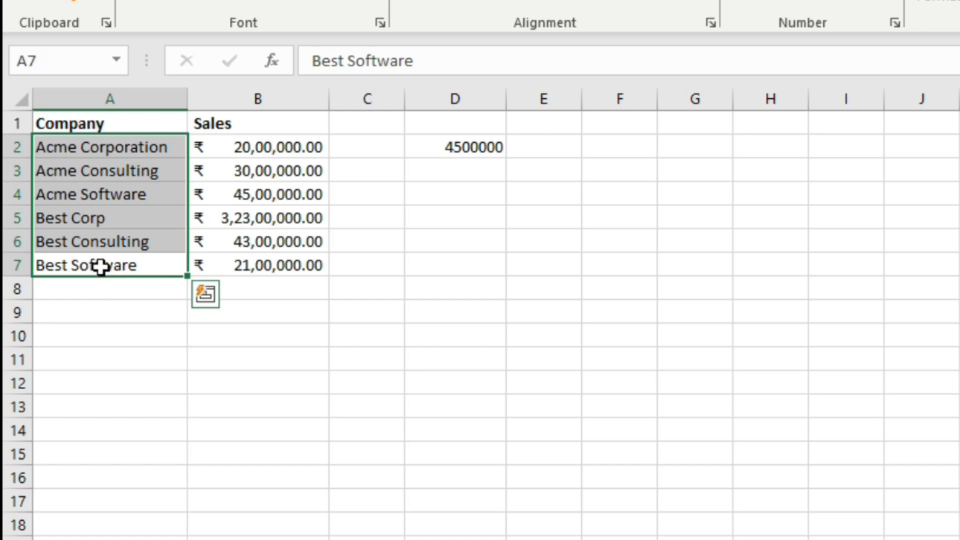
{"action": "left_click", "coordinate": [82, 197]}
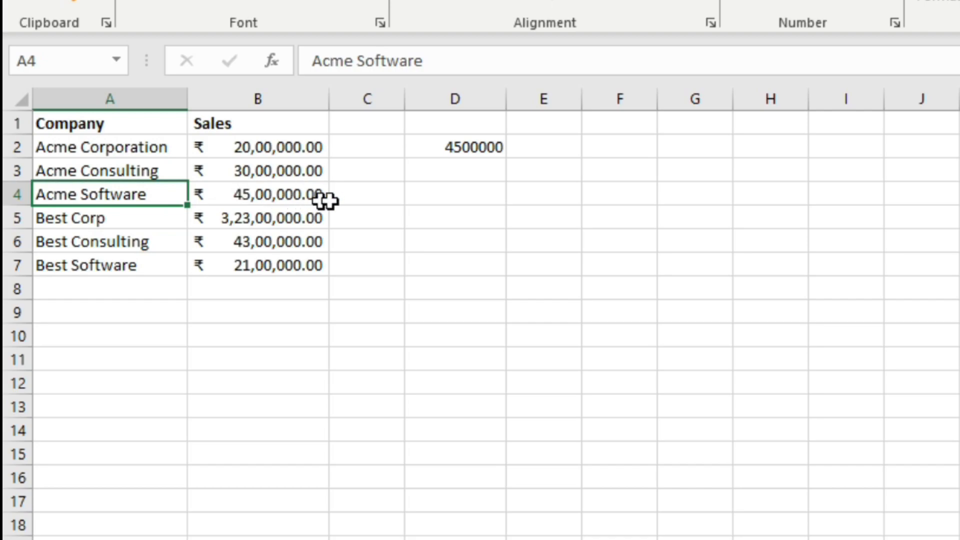
{"action": "left_click", "coordinate": [475, 151]}
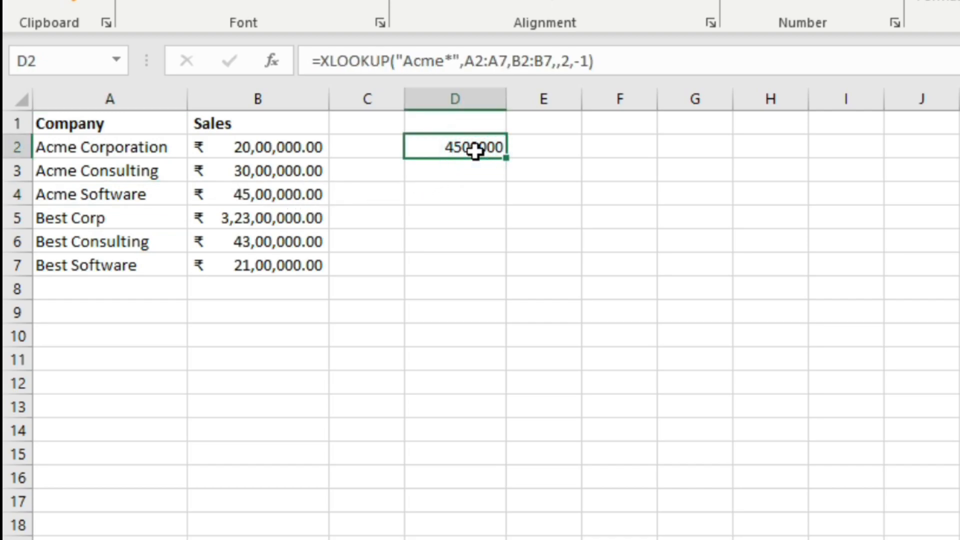
{"action": "left_click", "coordinate": [460, 203]}
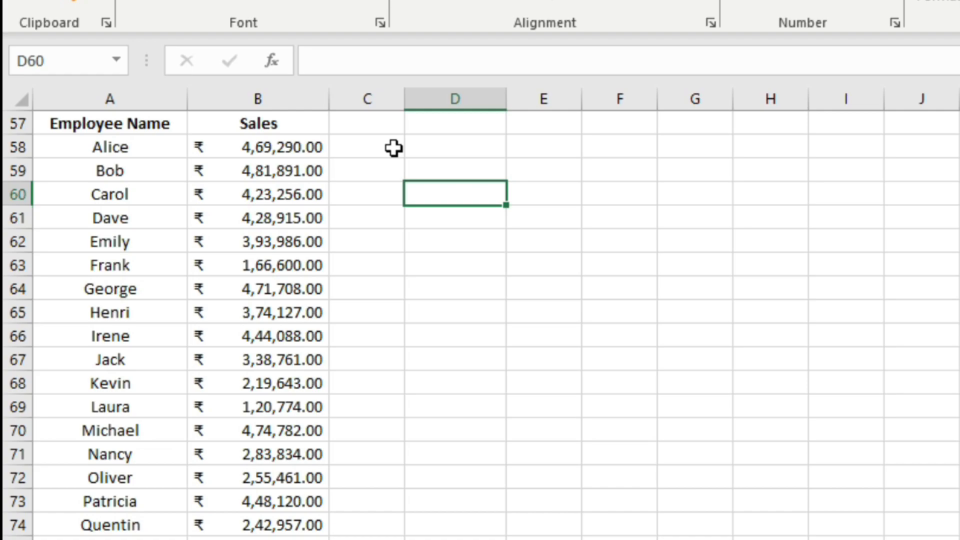
Begin an XLOOKUP formula in D58 whose lookup value is the first four letters of the name in A65 plus a ? wildcard.
{"action": "left_click", "coordinate": [446, 149]}
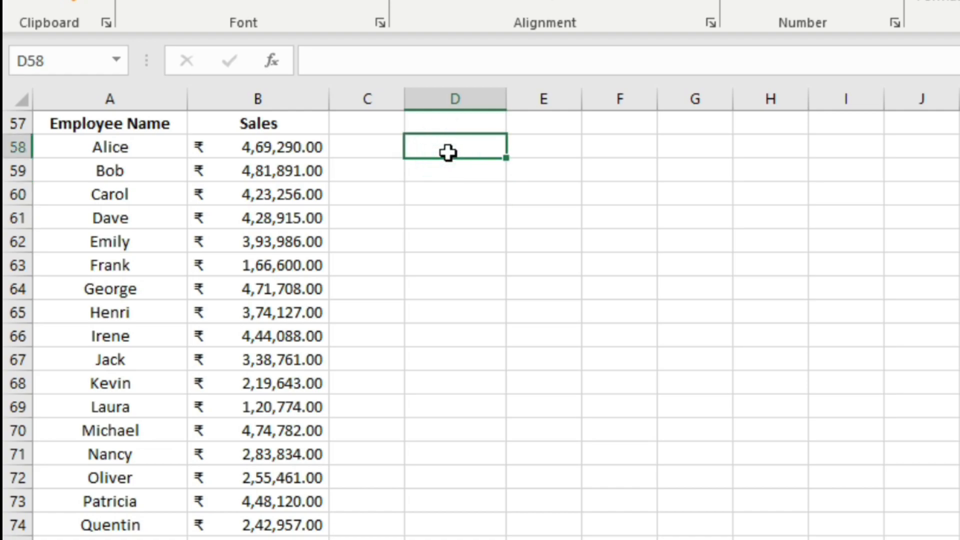
{"action": "type", "text": "=x"}
{"action": "left_click", "coordinate": [447, 190]}
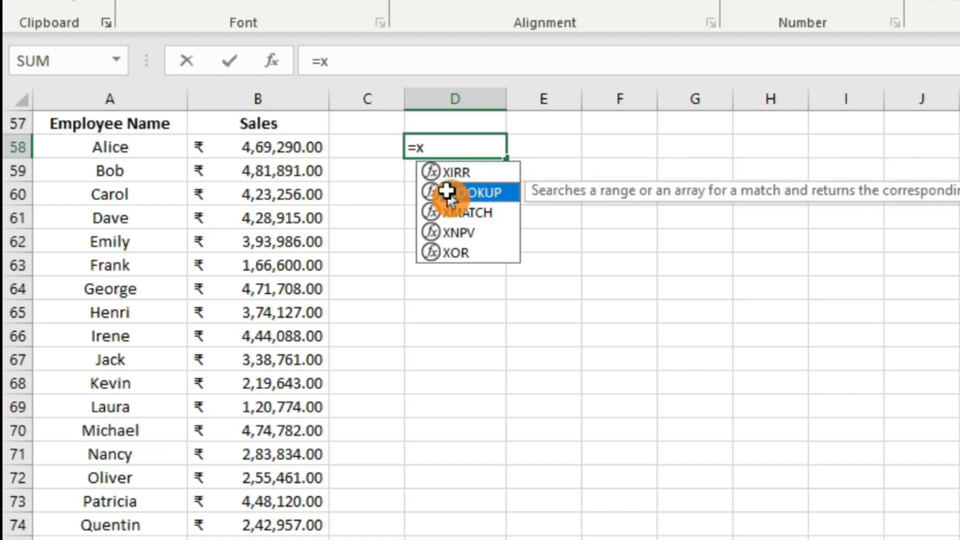
{"action": "double_click", "coordinate": [447, 191]}
{"action": "type", "text": "\"Henr"}
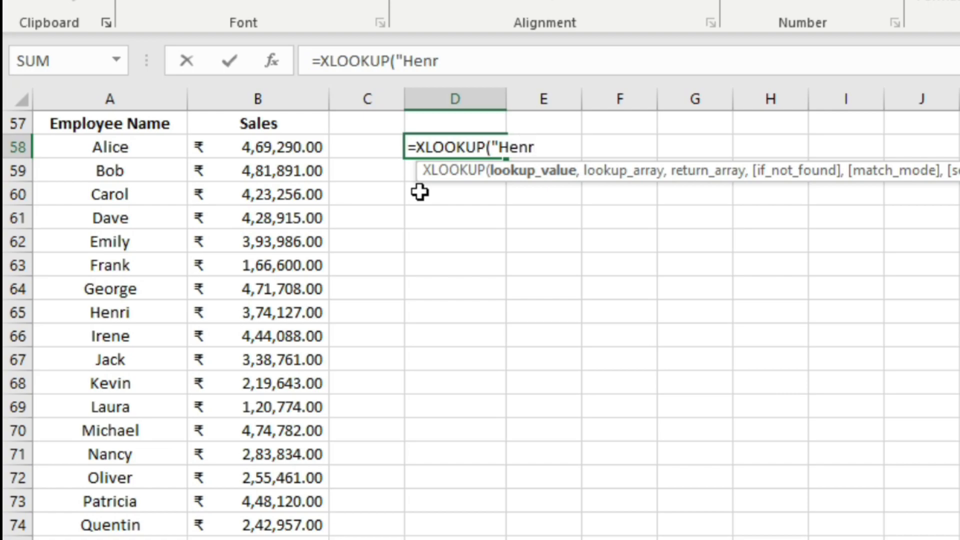
{"action": "type", "text": "?\","}
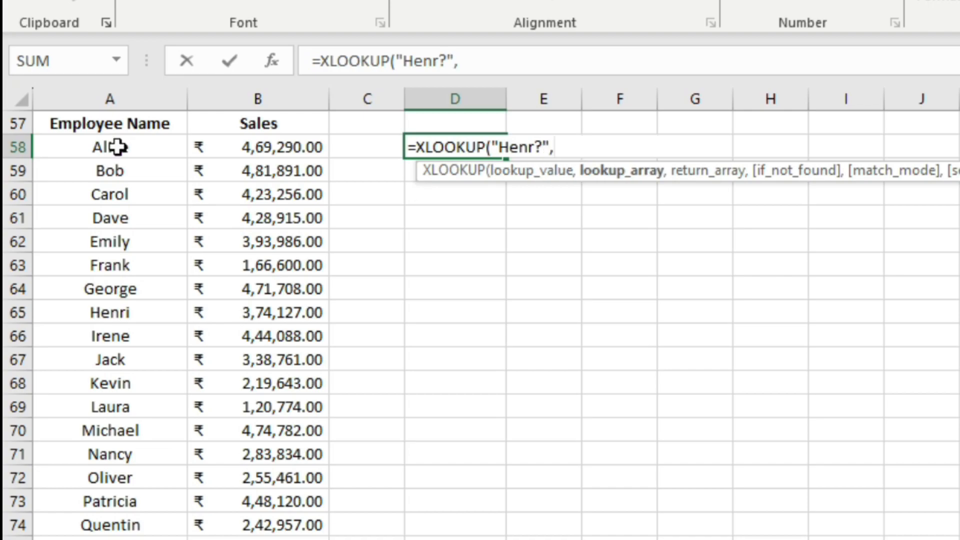
Set the formula's lookup array to A58:A87 and its return array to B58:B87.
{"action": "left_click", "coordinate": [110, 147]}
{"action": "key", "text": "ctrl+shift+Down"}
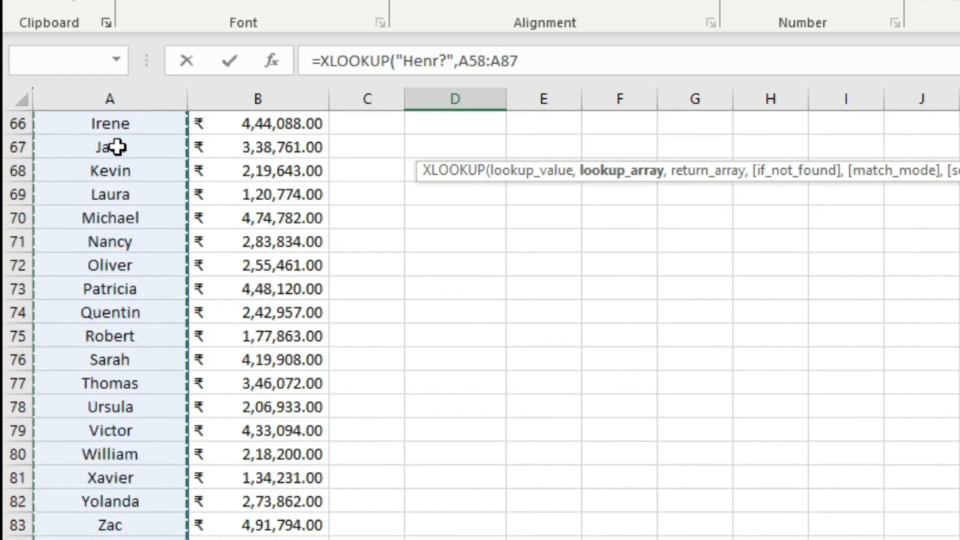
{"action": "scroll", "coordinate": [116, 147], "scroll_direction": "up", "scroll_amount": 3}
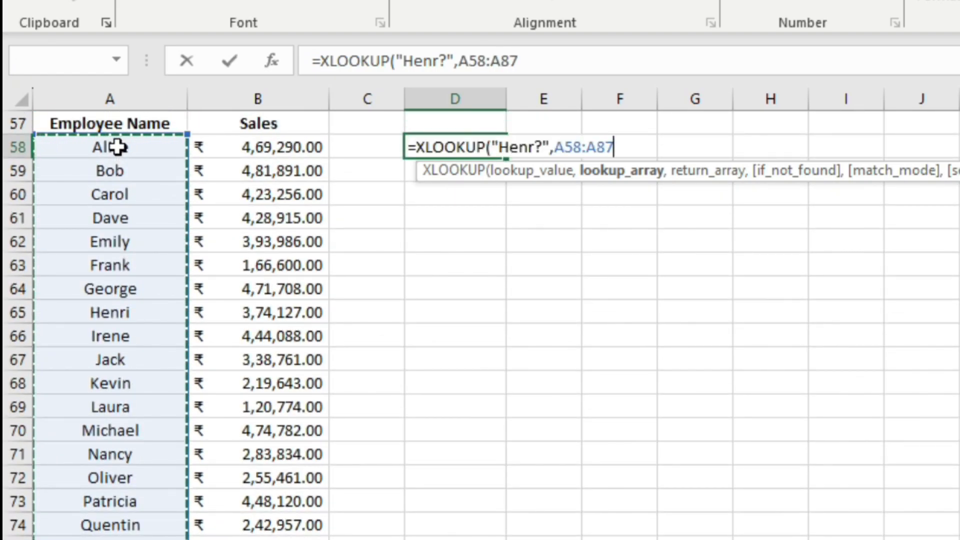
{"action": "type", "text": ","}
{"action": "left_click", "coordinate": [258, 143]}
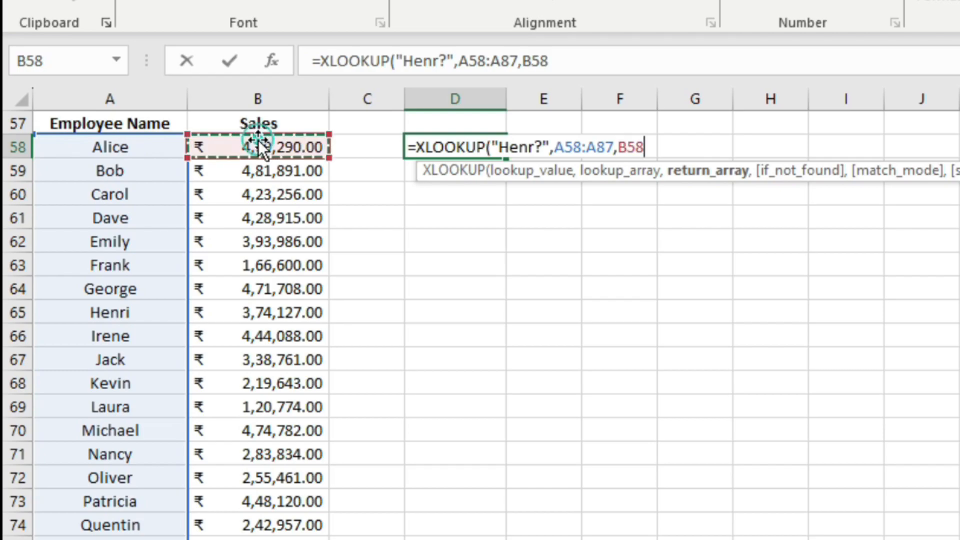
{"action": "key", "text": "ctrl+shift+Down"}
{"action": "scroll", "coordinate": [258, 140], "scroll_direction": "up", "scroll_amount": 3}
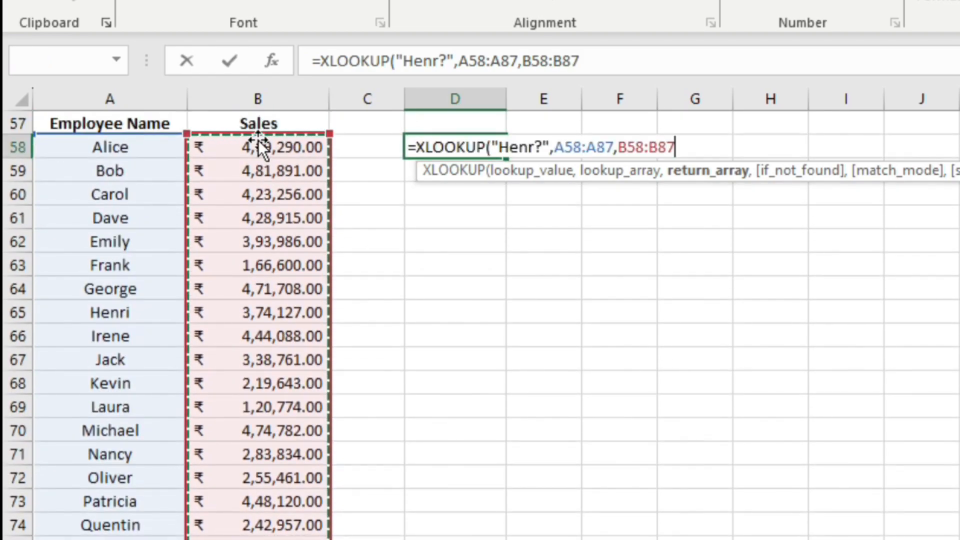
Finish D58's XLOOKUP formula with if_not_found empty, match mode 2 (wildcard character match) and search mode 1 (first-to-last).
{"action": "type", "text": ","}
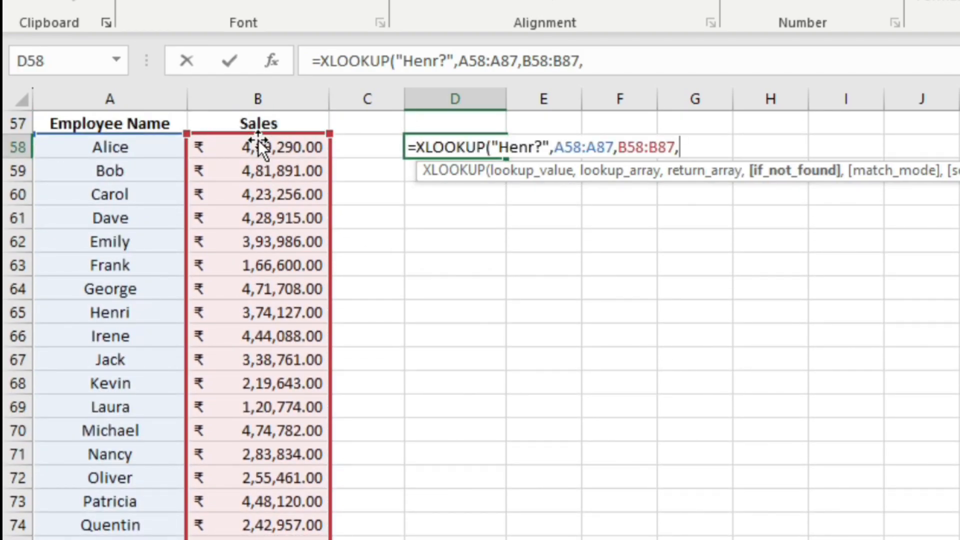
{"action": "type", "text": ","}
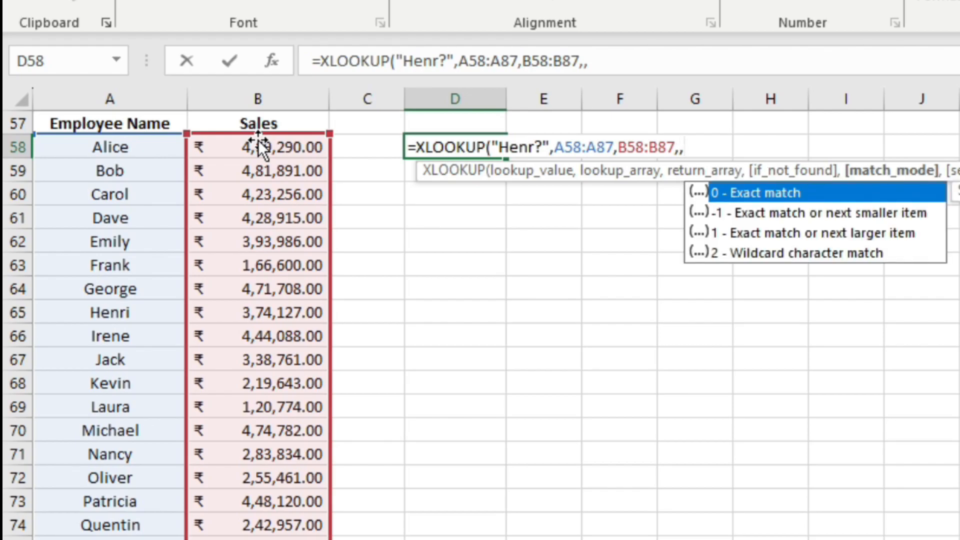
{"action": "left_click", "coordinate": [750, 253]}
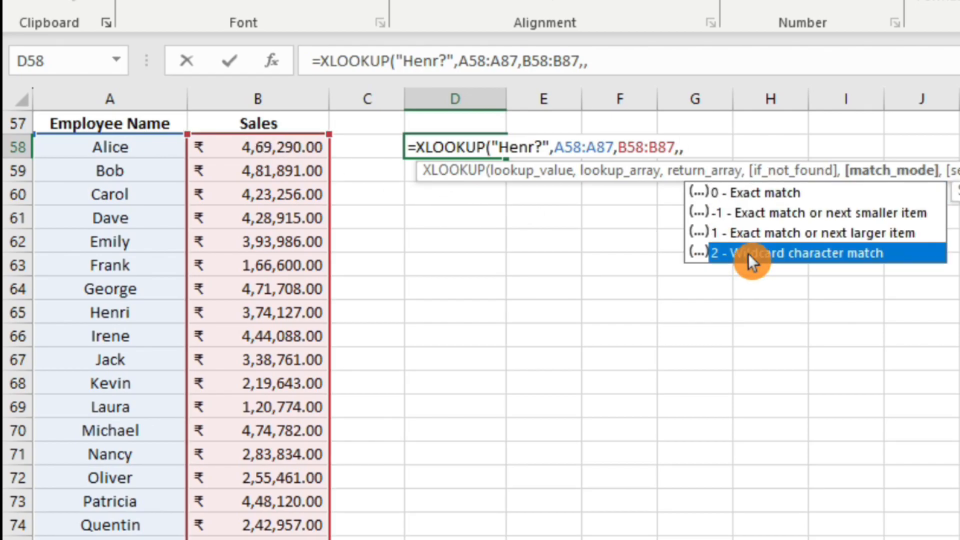
{"action": "double_click", "coordinate": [748, 254]}
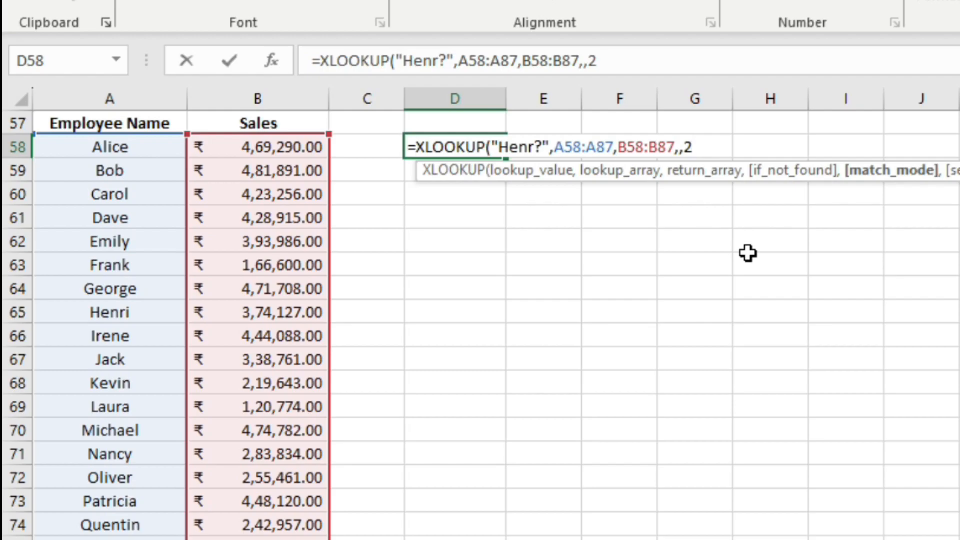
{"action": "type", "text": ","}
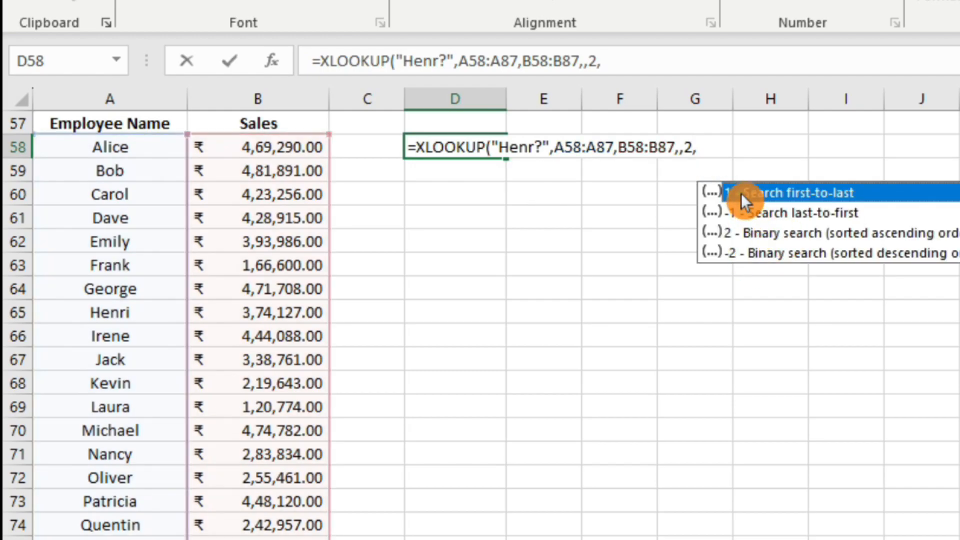
{"action": "double_click", "coordinate": [741, 193]}
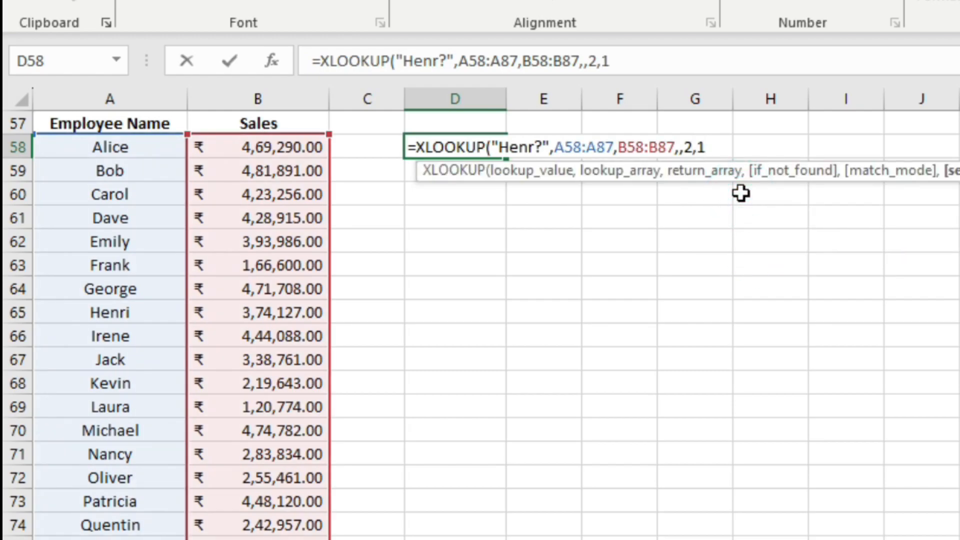
{"action": "type", "text": ")"}
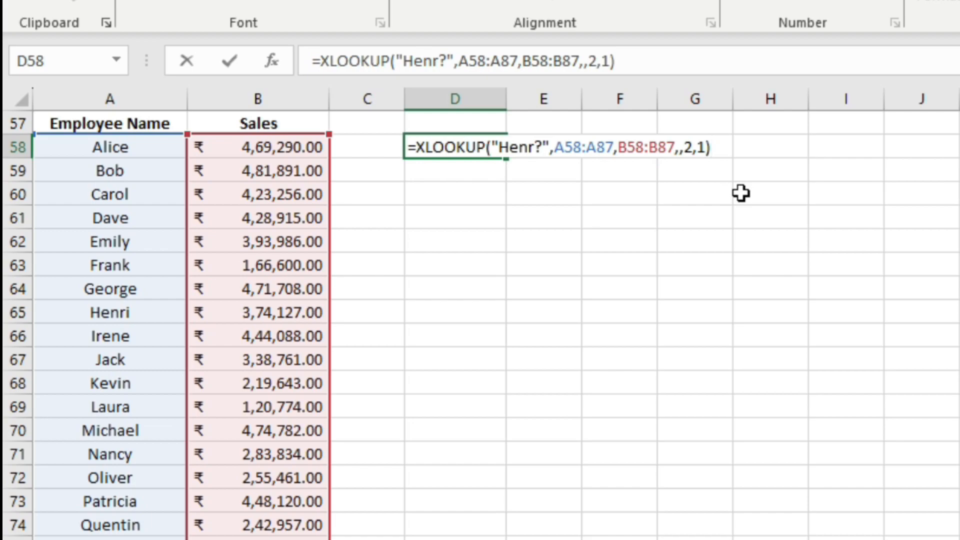
{"action": "key", "text": "Return"}
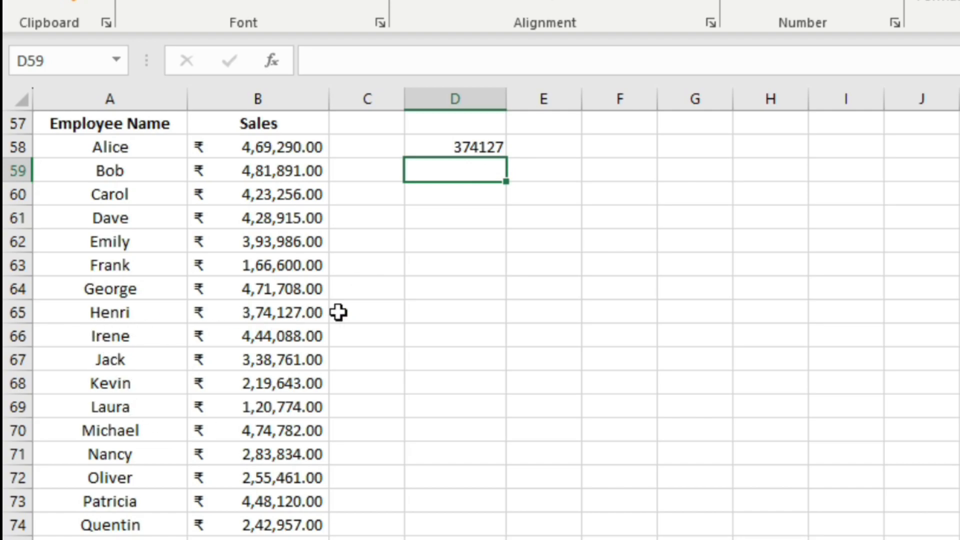
Replace the last letter of the employee name in A65 with y.
{"action": "double_click", "coordinate": [149, 312]}
{"action": "key", "text": "BackSpace"}
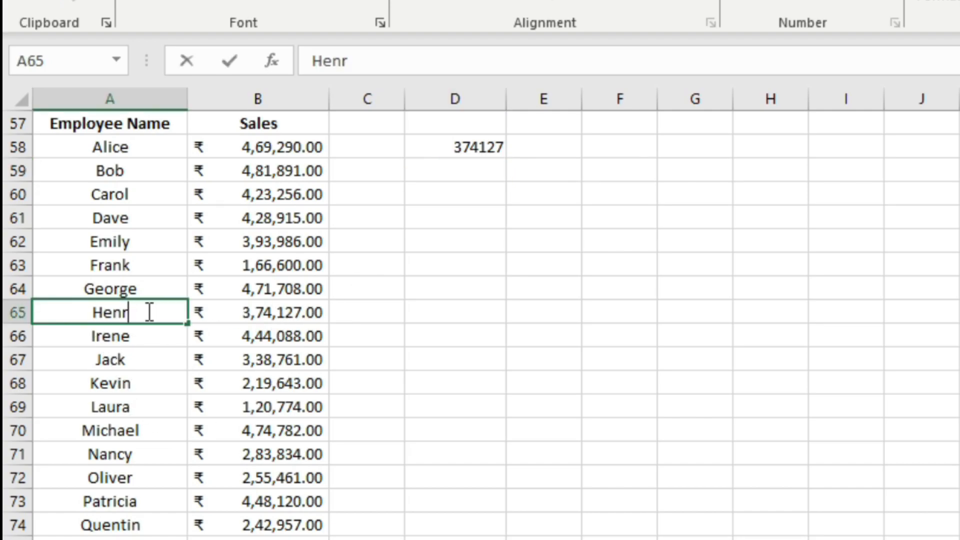
{"action": "type", "text": "y"}
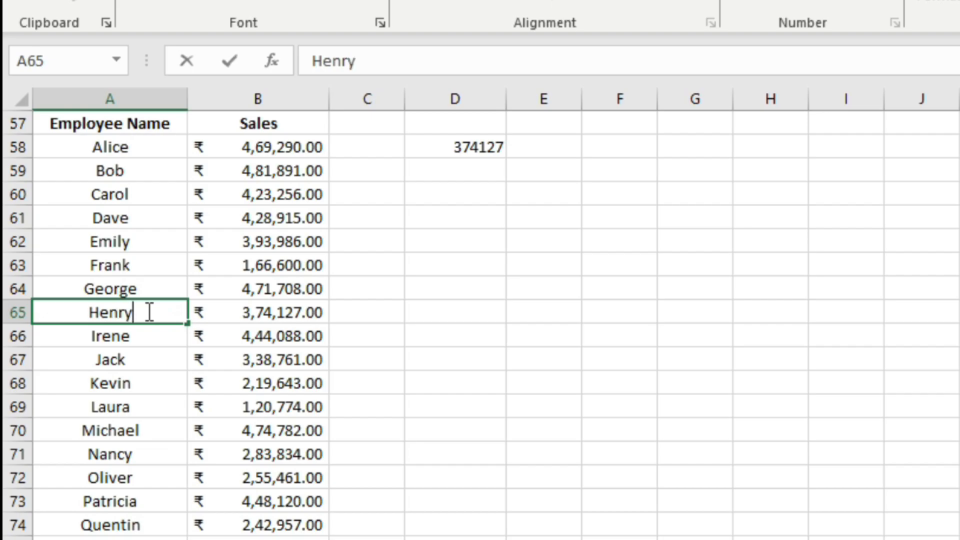
{"action": "key", "text": "Return"}
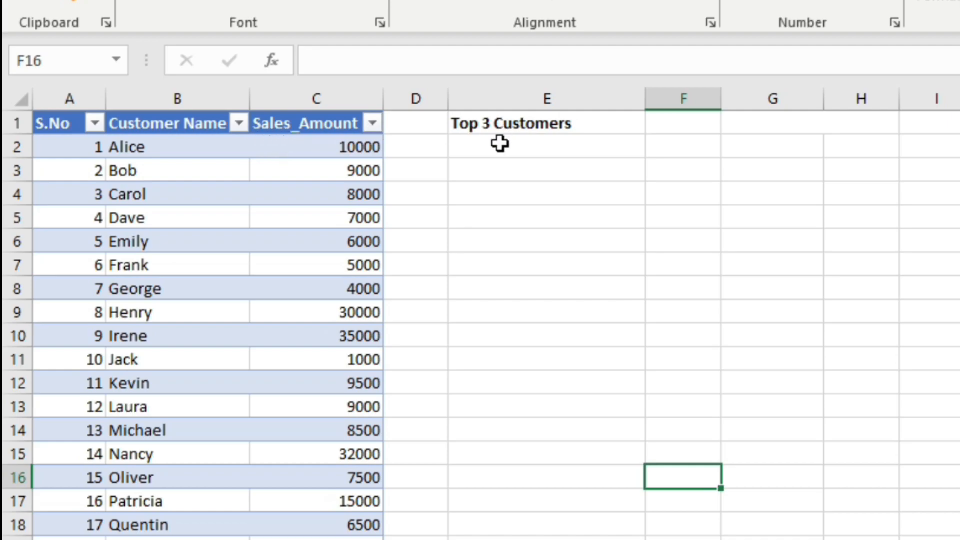
Begin an XLOOKUP formula in E2 under Top 3 Customers with LARGE(Table1[Sales_Amount],{1,2,3}) as its lookup value.
{"action": "left_click", "coordinate": [501, 144]}
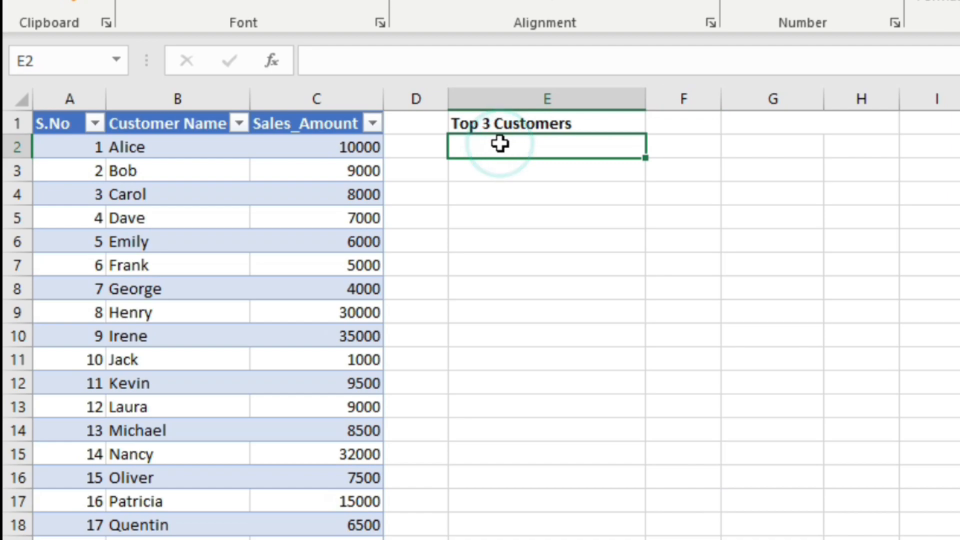
{"action": "type", "text": "=x"}
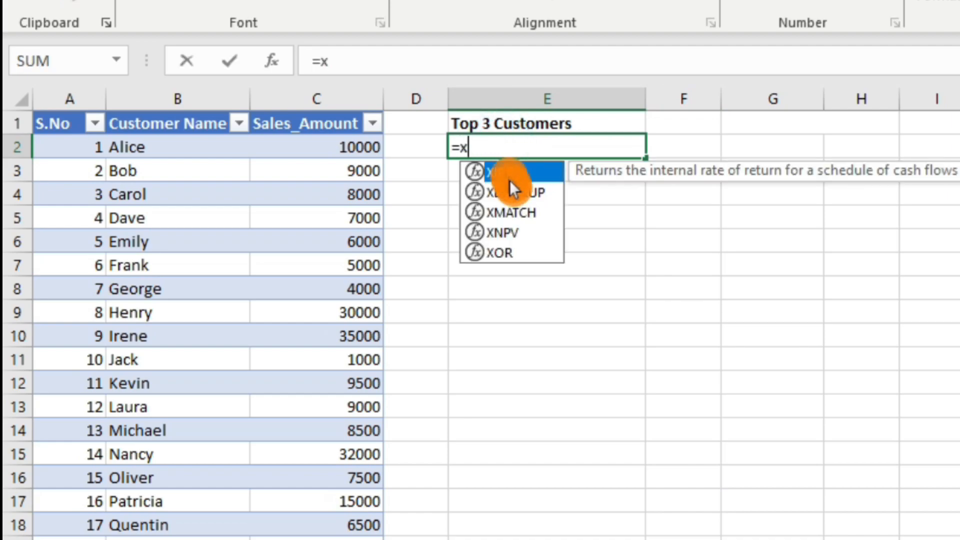
{"action": "double_click", "coordinate": [518, 194]}
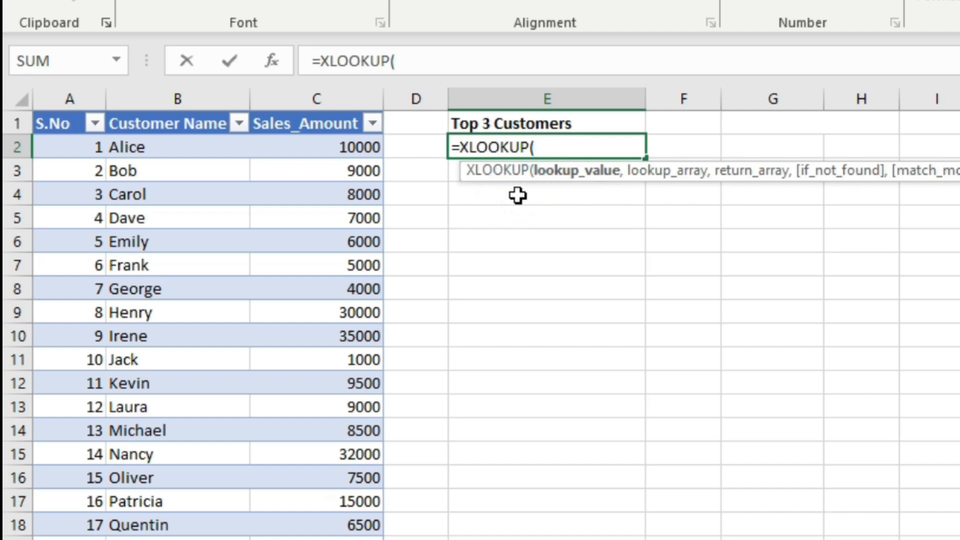
{"action": "type", "text": "large"}
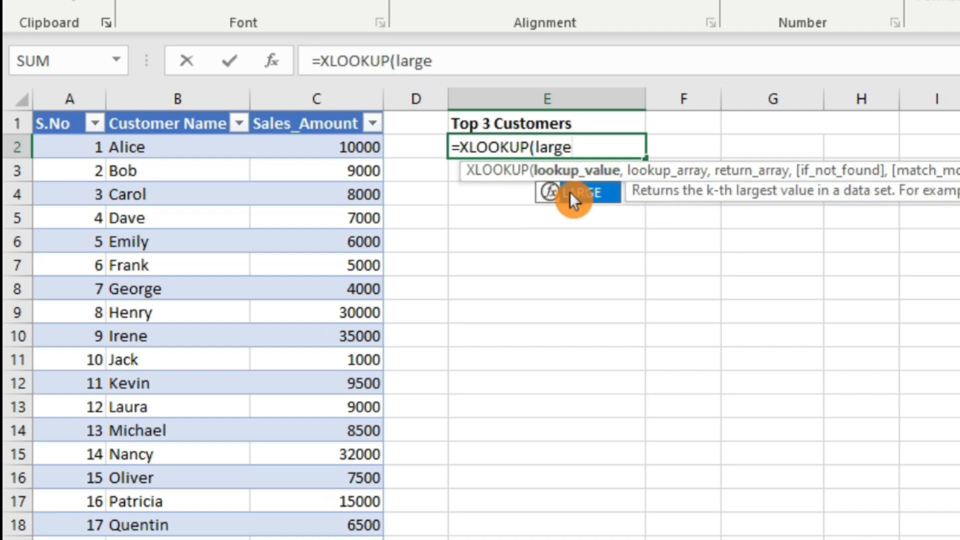
{"action": "double_click", "coordinate": [569, 192]}
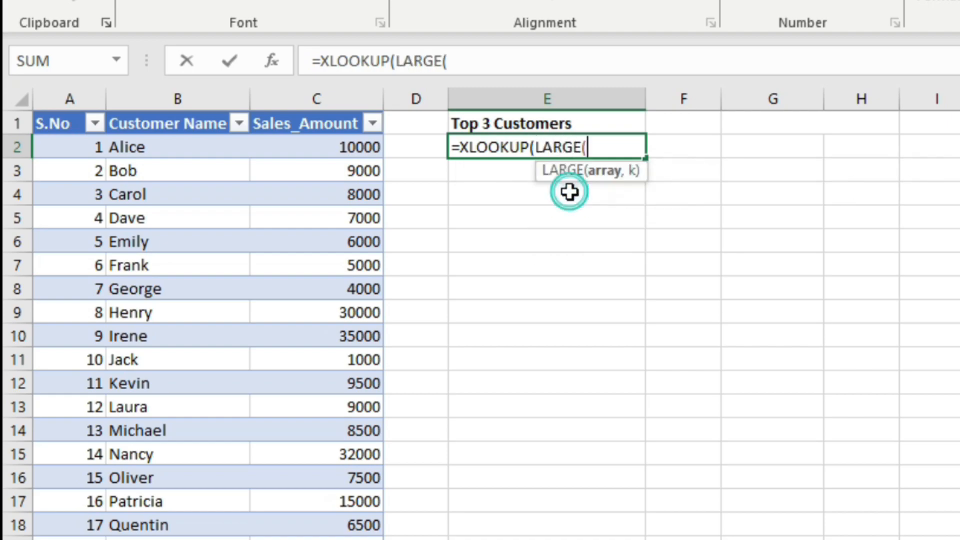
{"action": "left_click", "coordinate": [321, 103]}
{"action": "type", "text": ",{"}
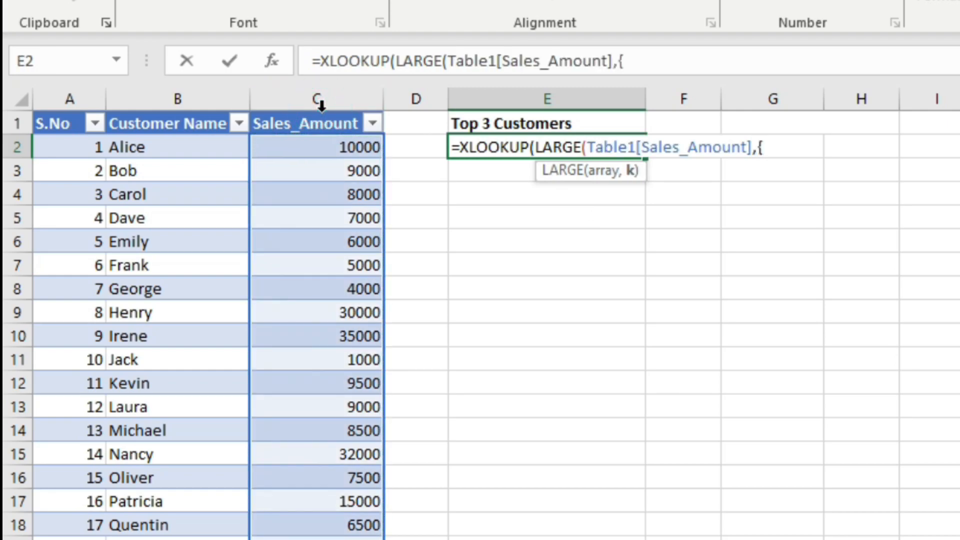
{"action": "type", "text": "1,2,3})"}
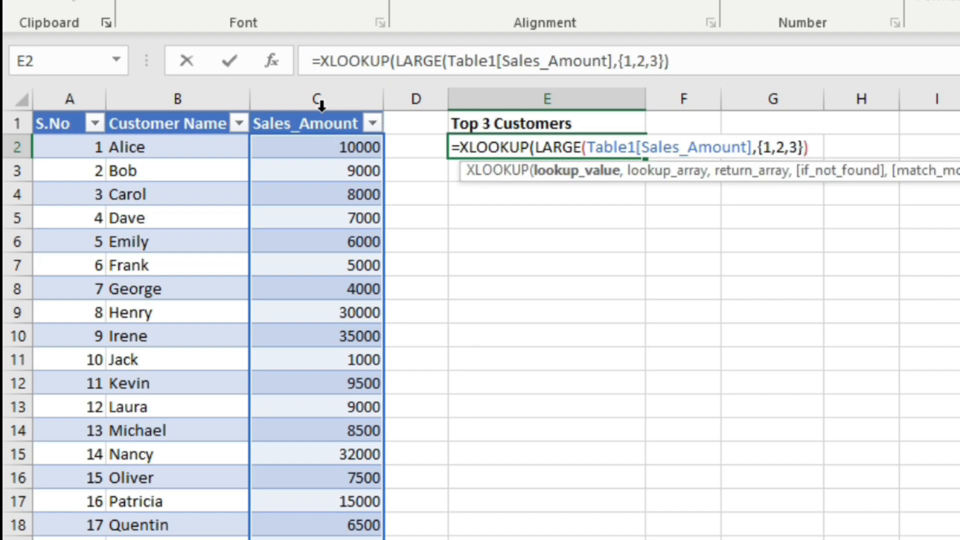
Complete E2's formula with the table's Sales_Amount column as lookup array and the Customer Name column as return array.
{"action": "type", "text": ","}
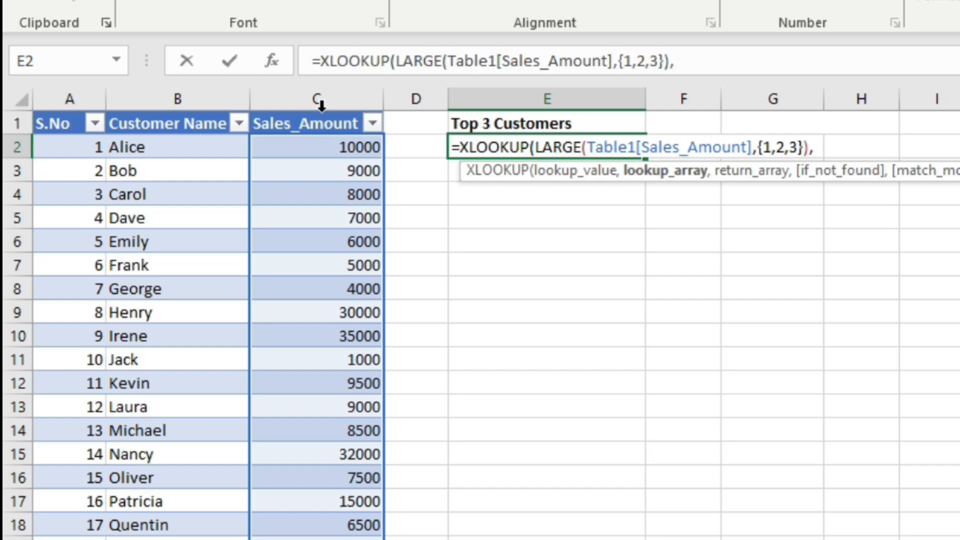
{"action": "left_click", "coordinate": [319, 103]}
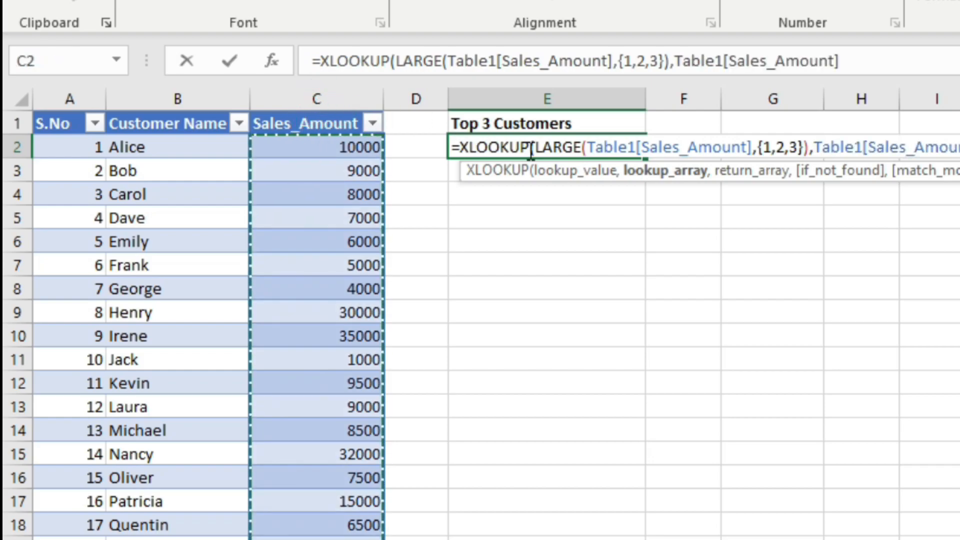
{"action": "type", "text": ","}
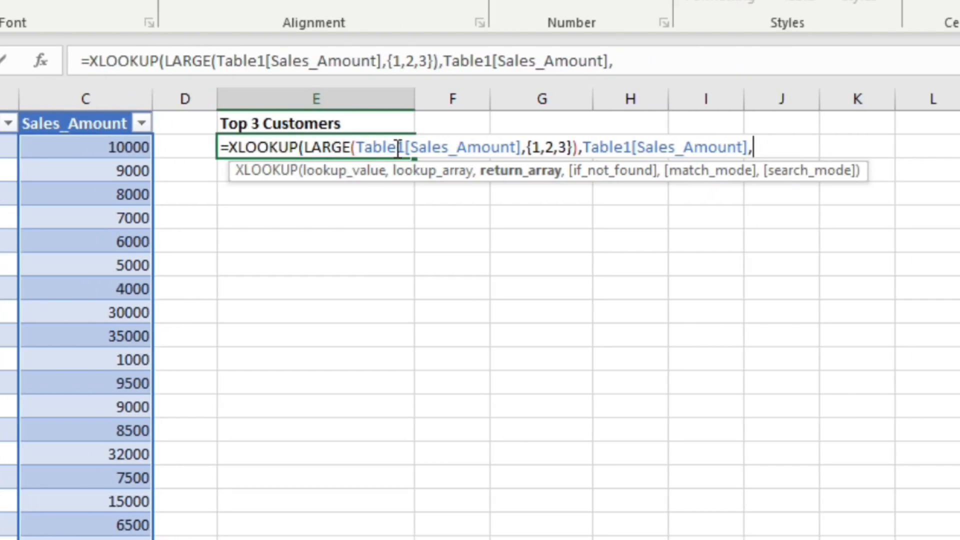
{"action": "left_click", "coordinate": [175, 107]}
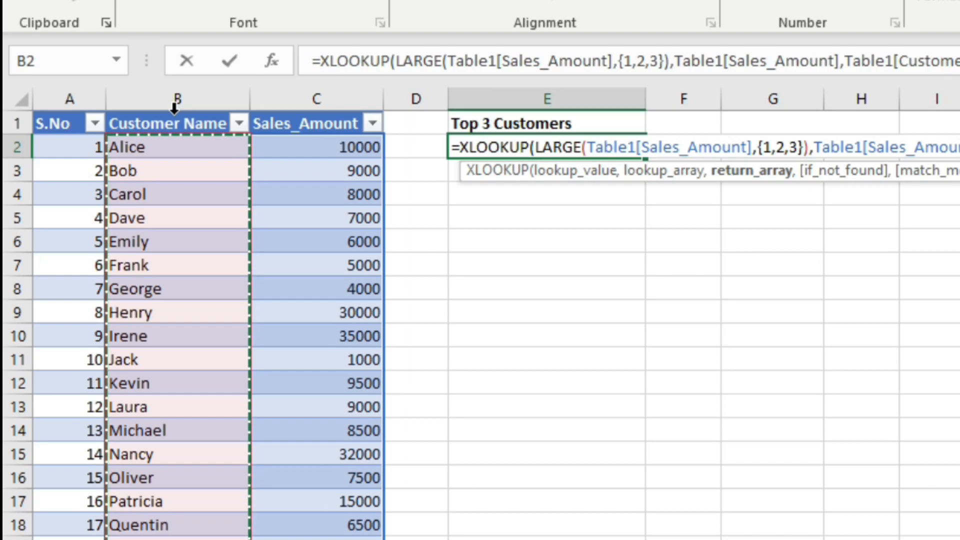
{"action": "type", "text": ")"}
{"action": "key", "text": "Return"}
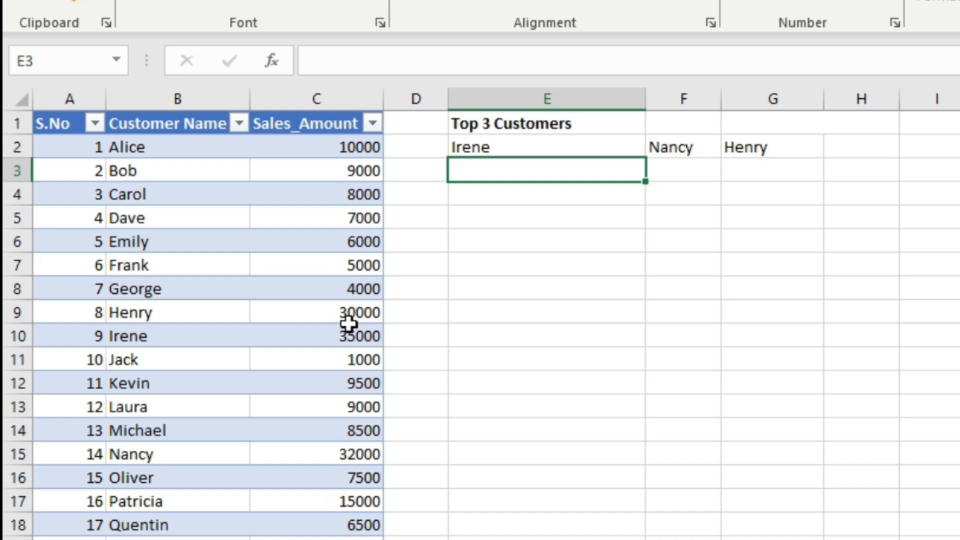
Wrap the XLOOKUP formula in E2 in TRANSPOSE so the top three customers are listed vertically.
{"action": "key", "text": "Up"}
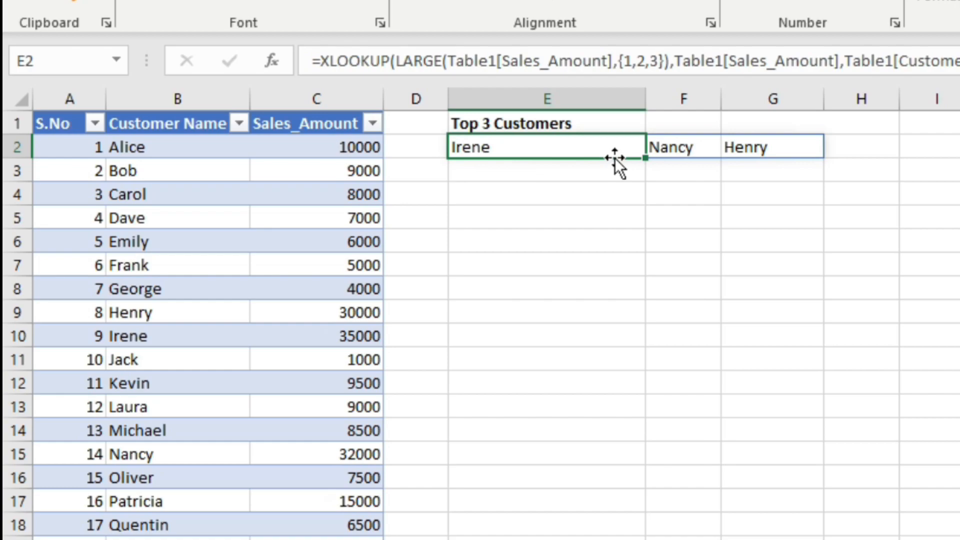
{"action": "double_click", "coordinate": [550, 146]}
{"action": "left_click", "coordinate": [460, 146]}
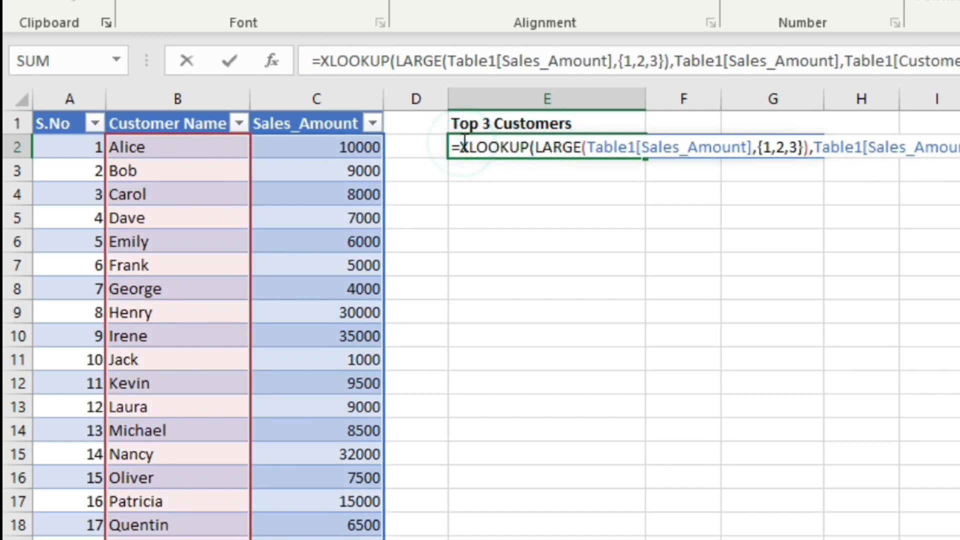
{"action": "type", "text": "trans"}
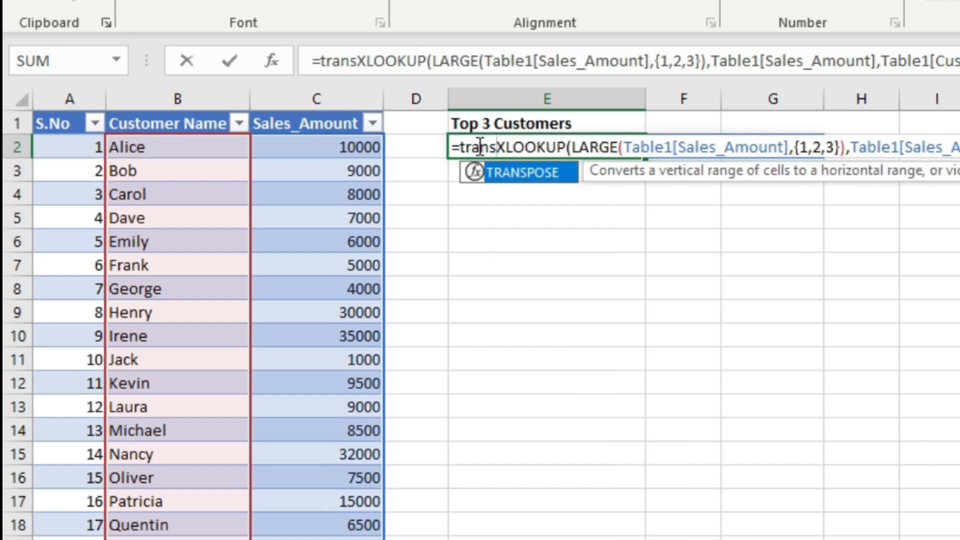
{"action": "double_click", "coordinate": [550, 178]}
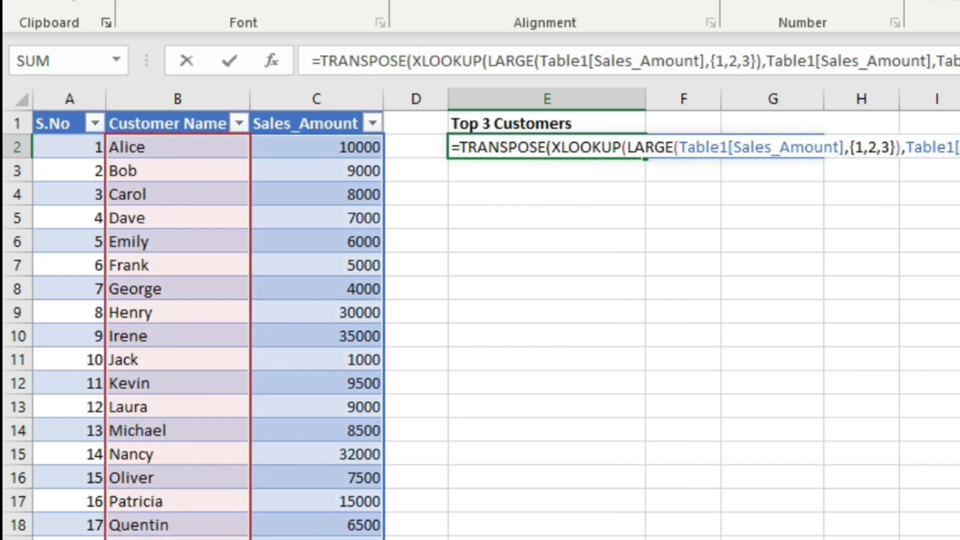
{"action": "key", "text": "Return"}
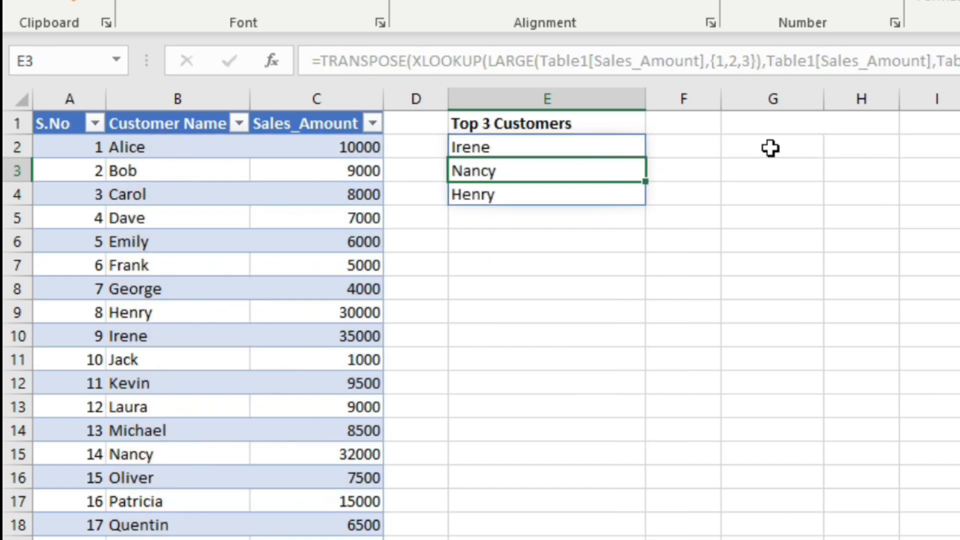